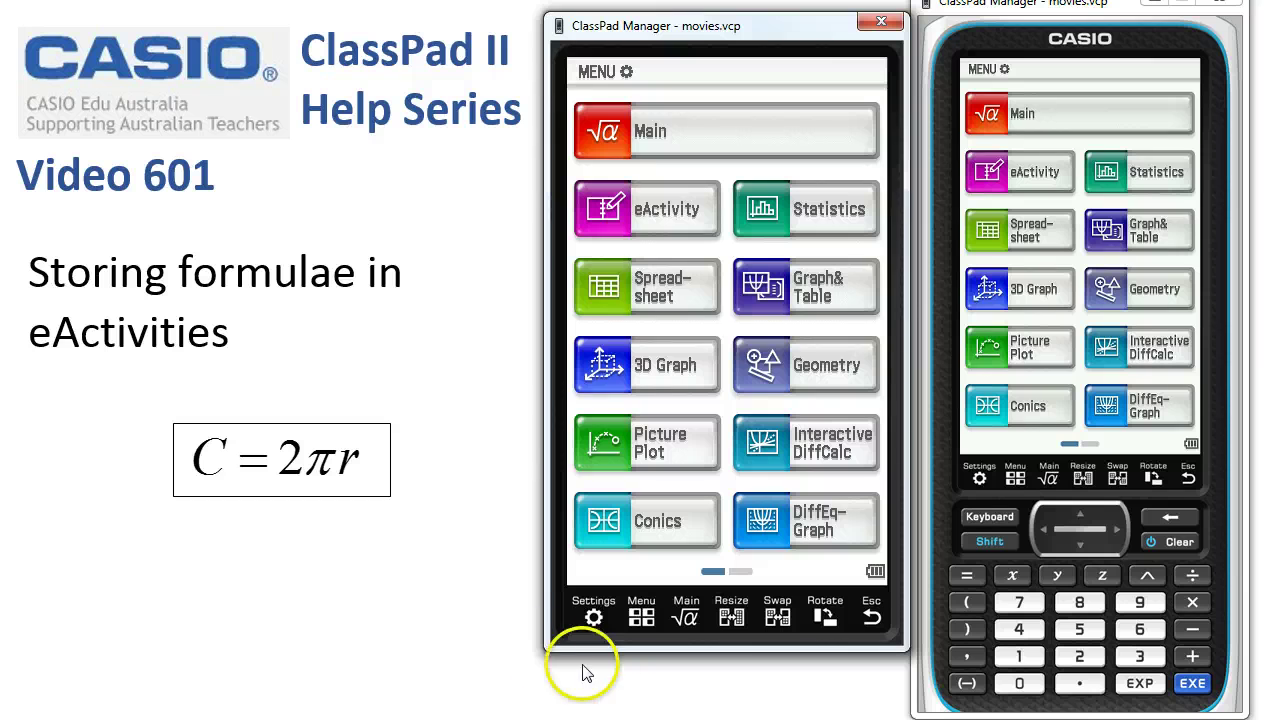
# Open the eActivity application and create a new blank eActivity document
pyautogui.click(670, 224)
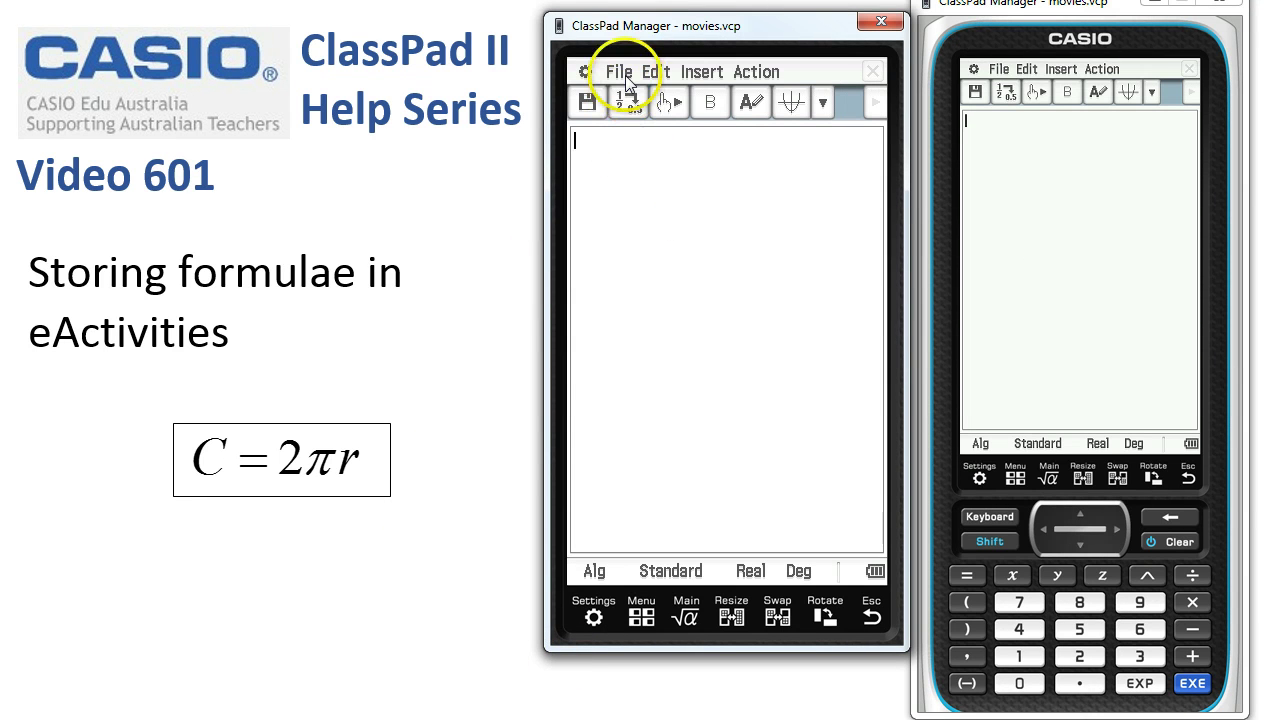
pyautogui.click(625, 76)
pyautogui.click(619, 100)
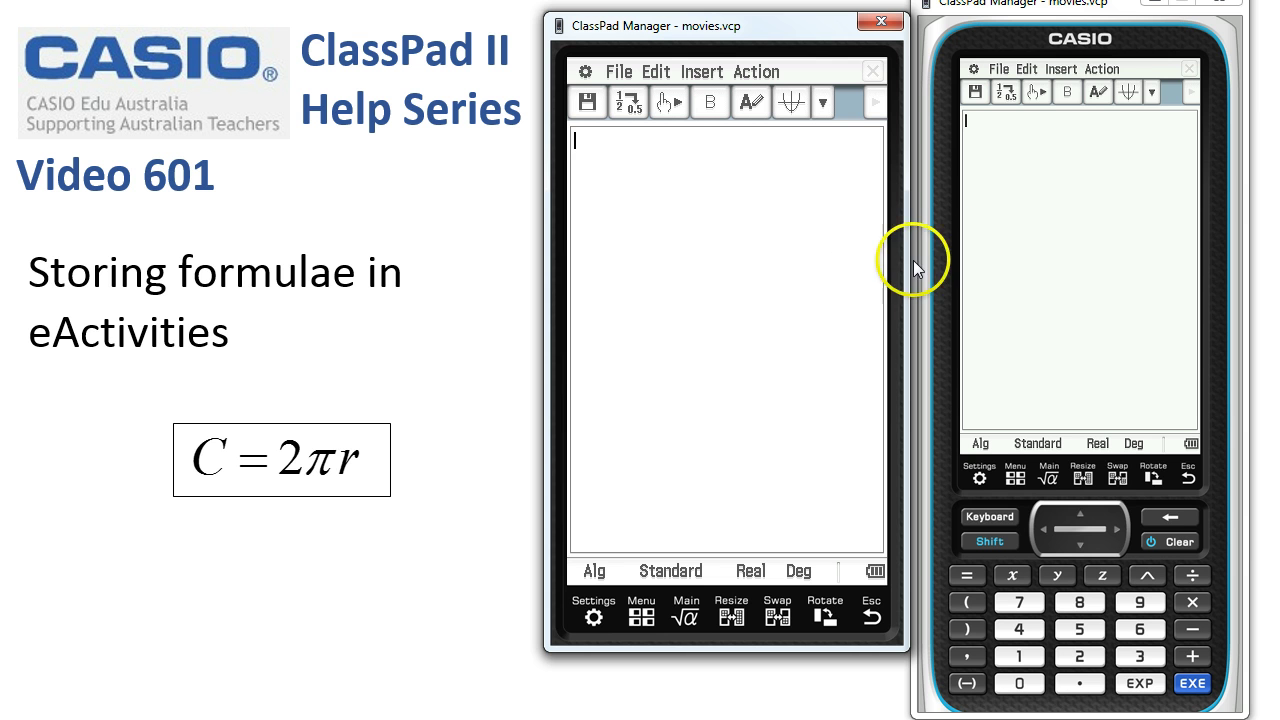
# Insert a NumSolve strip from the Insert menu's Strip(2) group
pyautogui.click(702, 72)
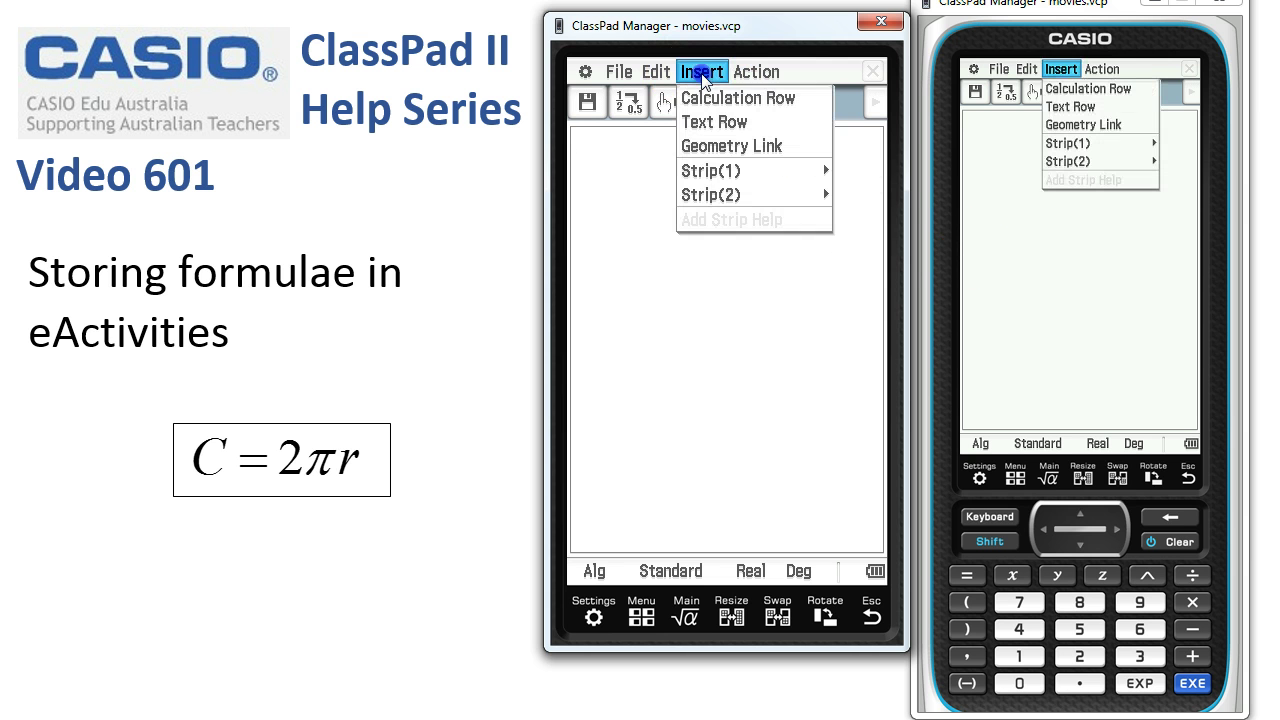
pyautogui.click(706, 195)
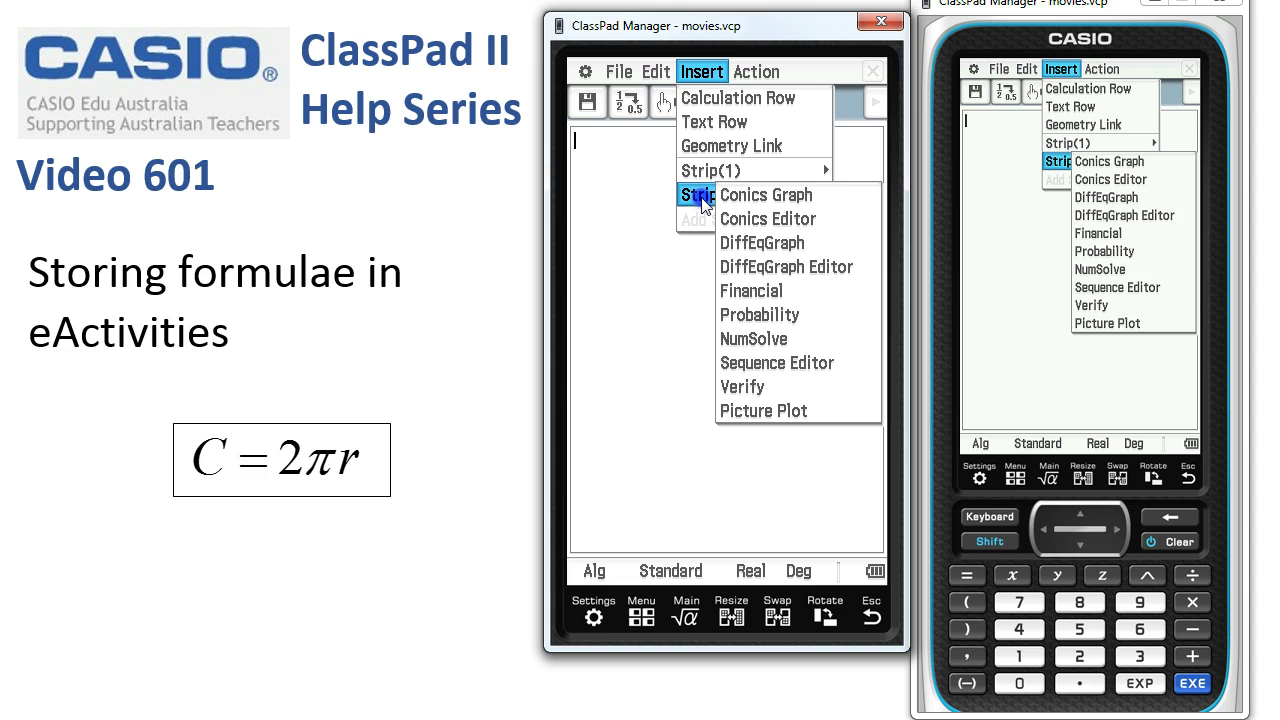
pyautogui.click(757, 342)
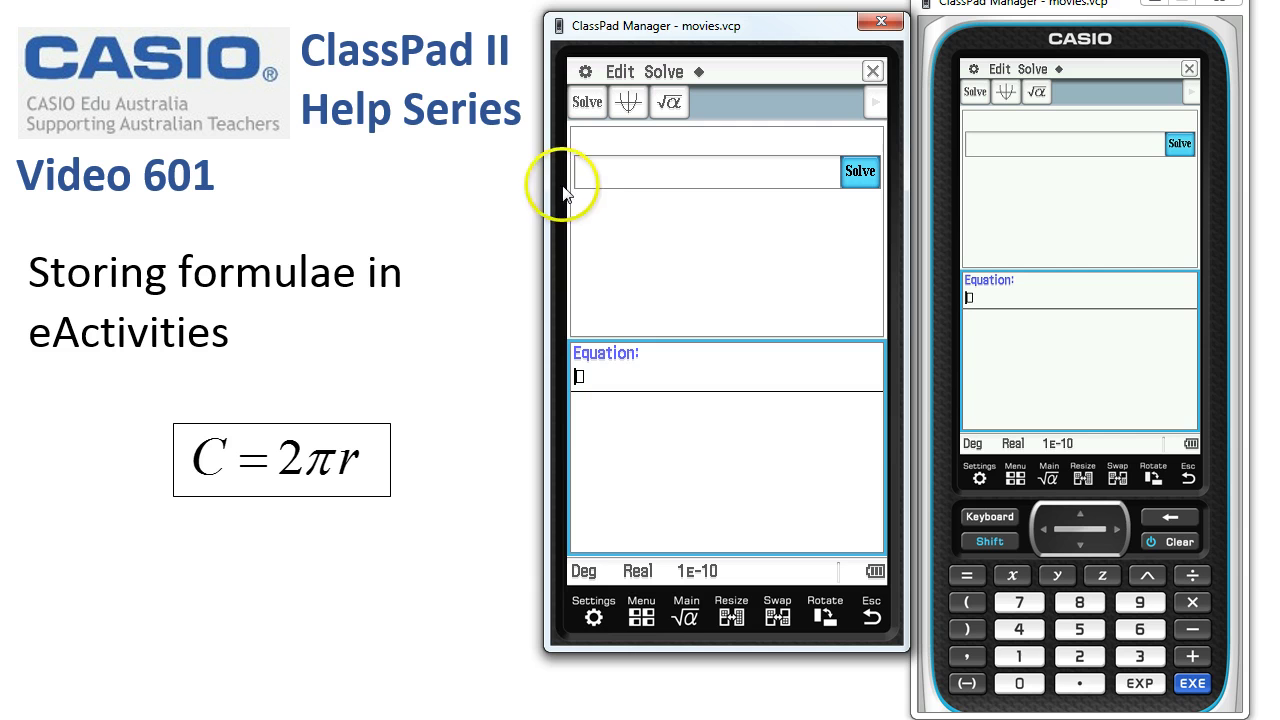
# Bring up the soft keyboard and enter 'C=' in the NumSolve Equation field
pyautogui.click(579, 380)
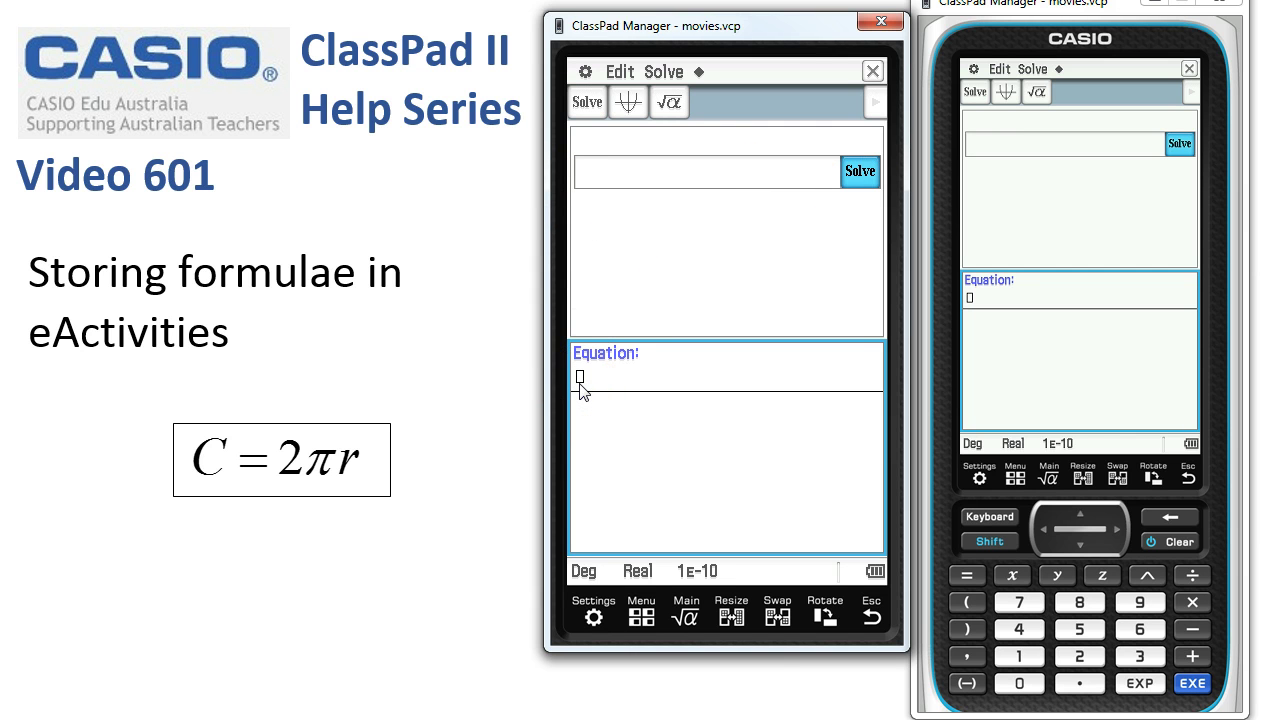
pyautogui.click(581, 382)
pyautogui.click(990, 519)
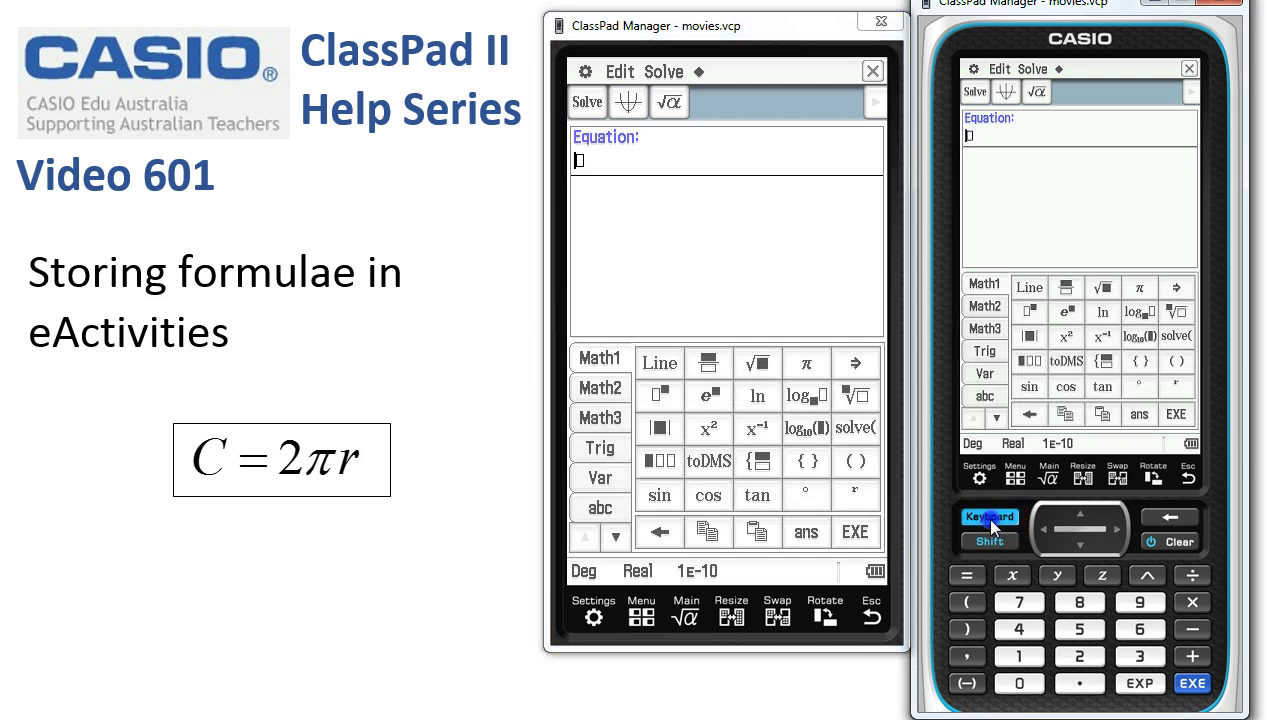
pyautogui.click(600, 480)
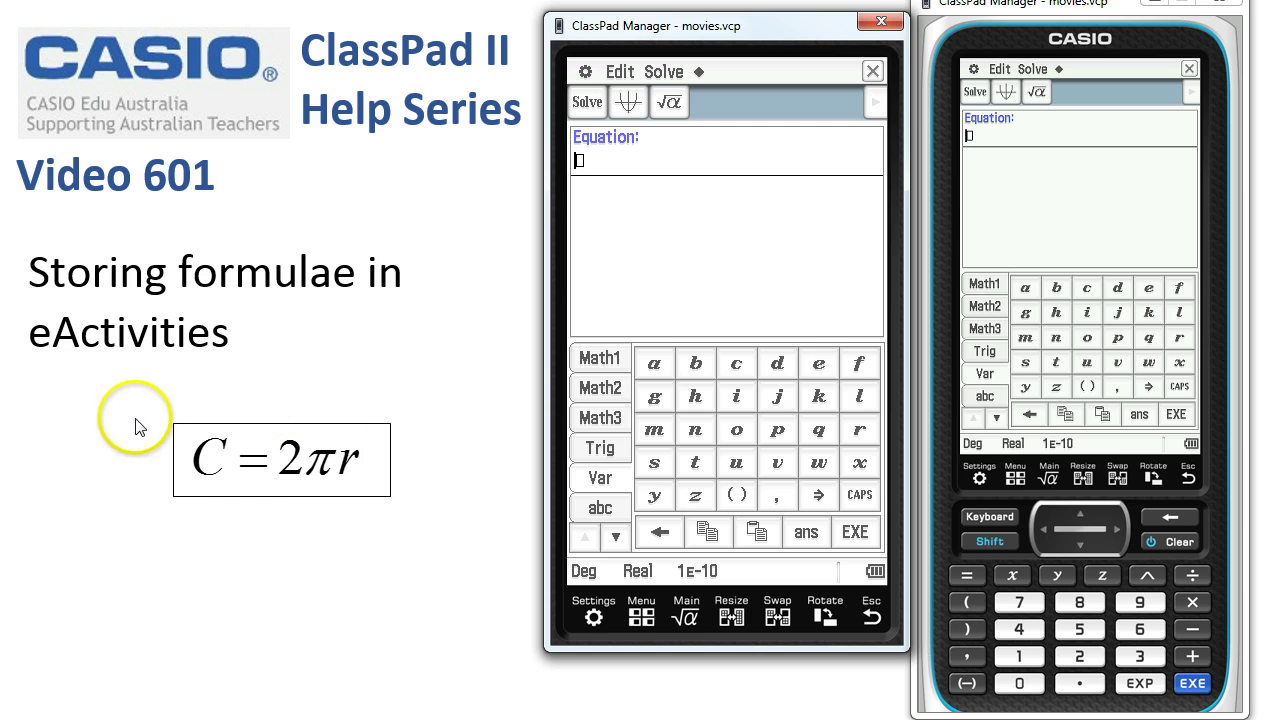
pyautogui.click(862, 500)
pyautogui.click(738, 364)
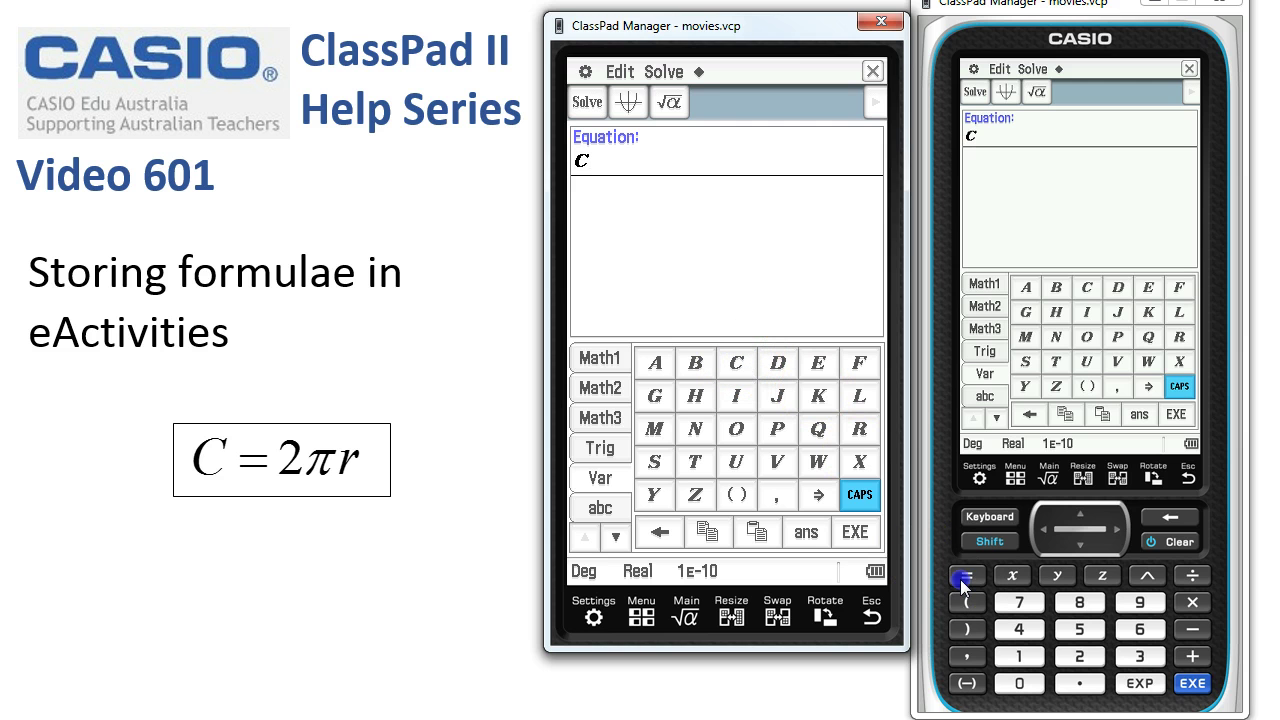
pyautogui.click(962, 578)
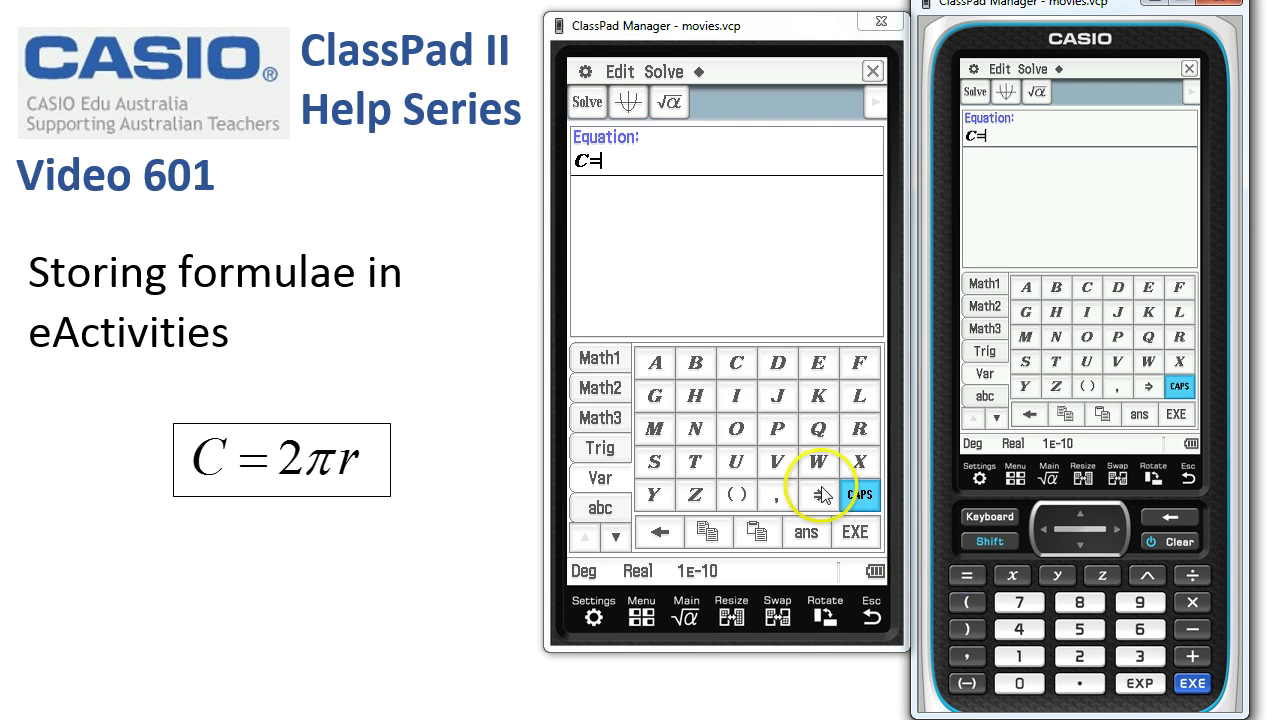
# Complete the equation as C=2πr and confirm it so C and r are listed
pyautogui.click(600, 360)
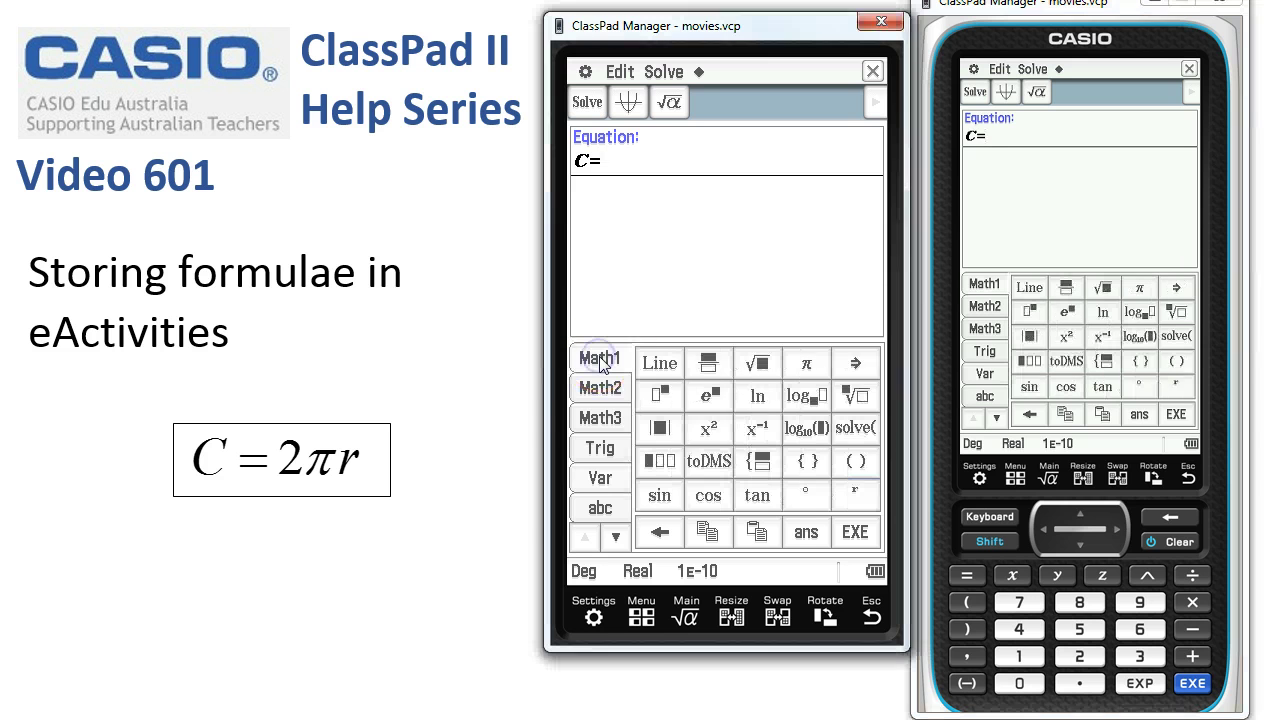
pyautogui.click(1083, 664)
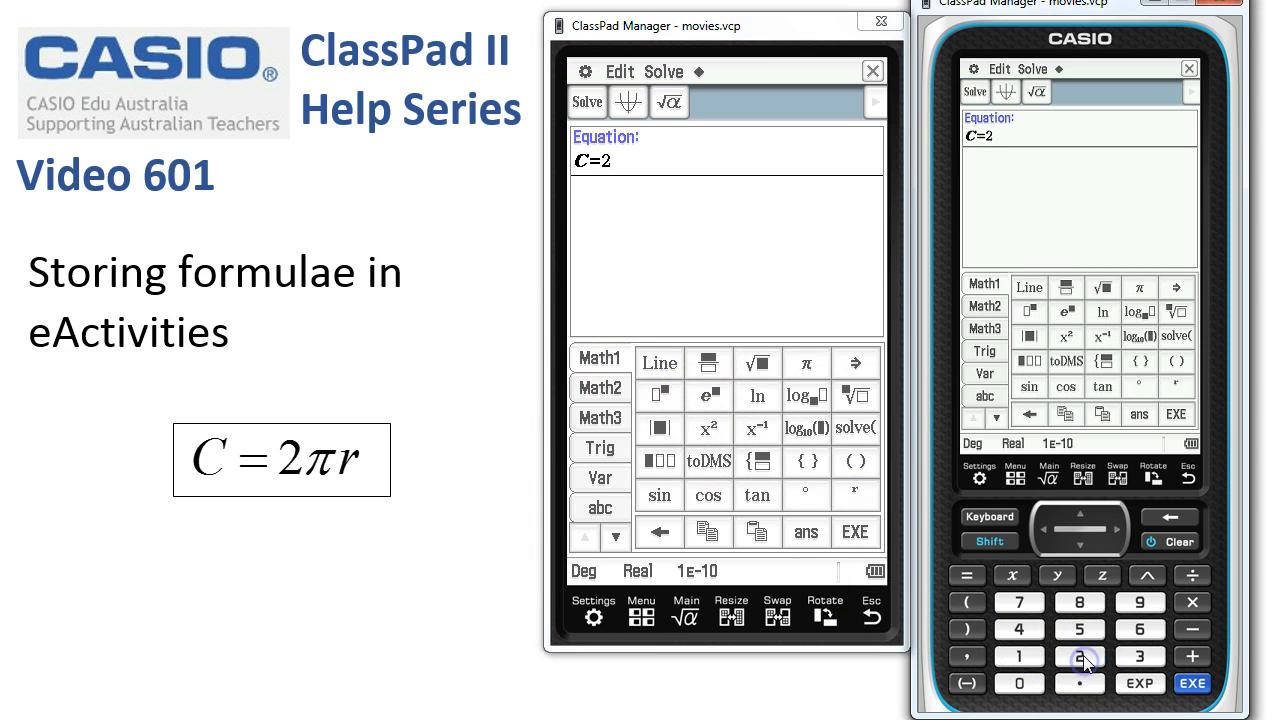
pyautogui.click(812, 368)
pyautogui.click(600, 505)
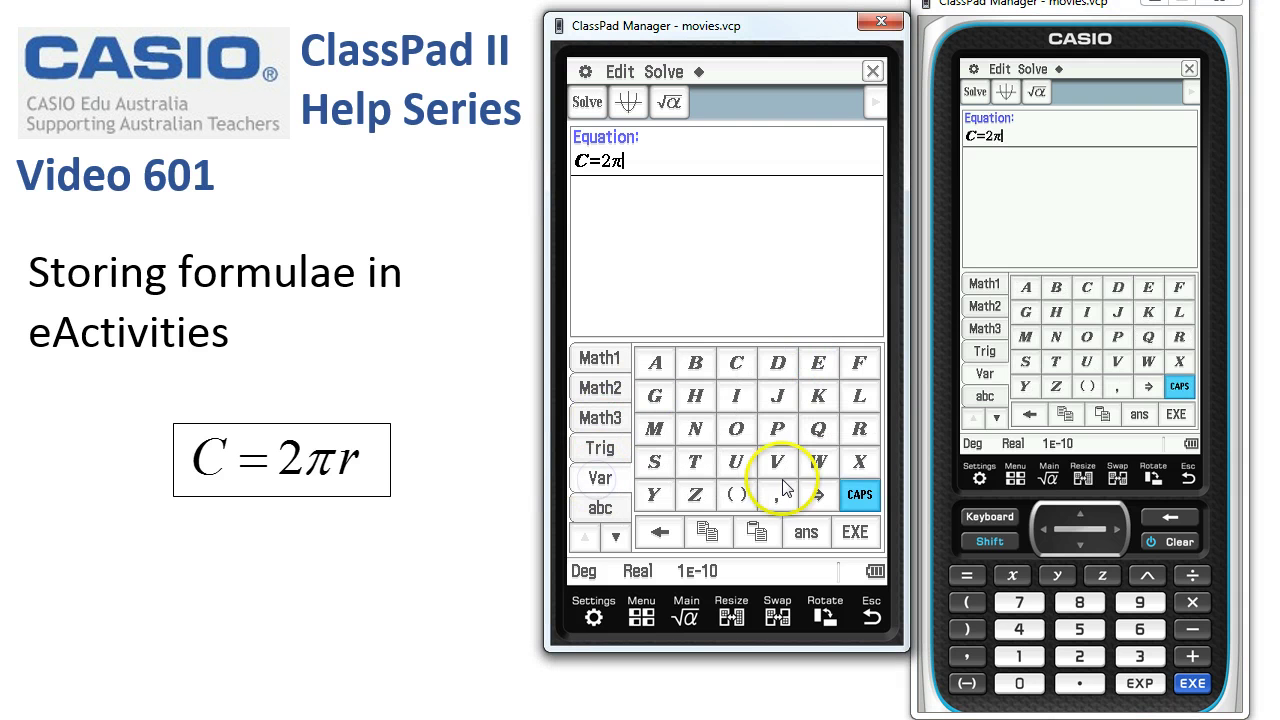
pyautogui.click(859, 494)
pyautogui.click(859, 429)
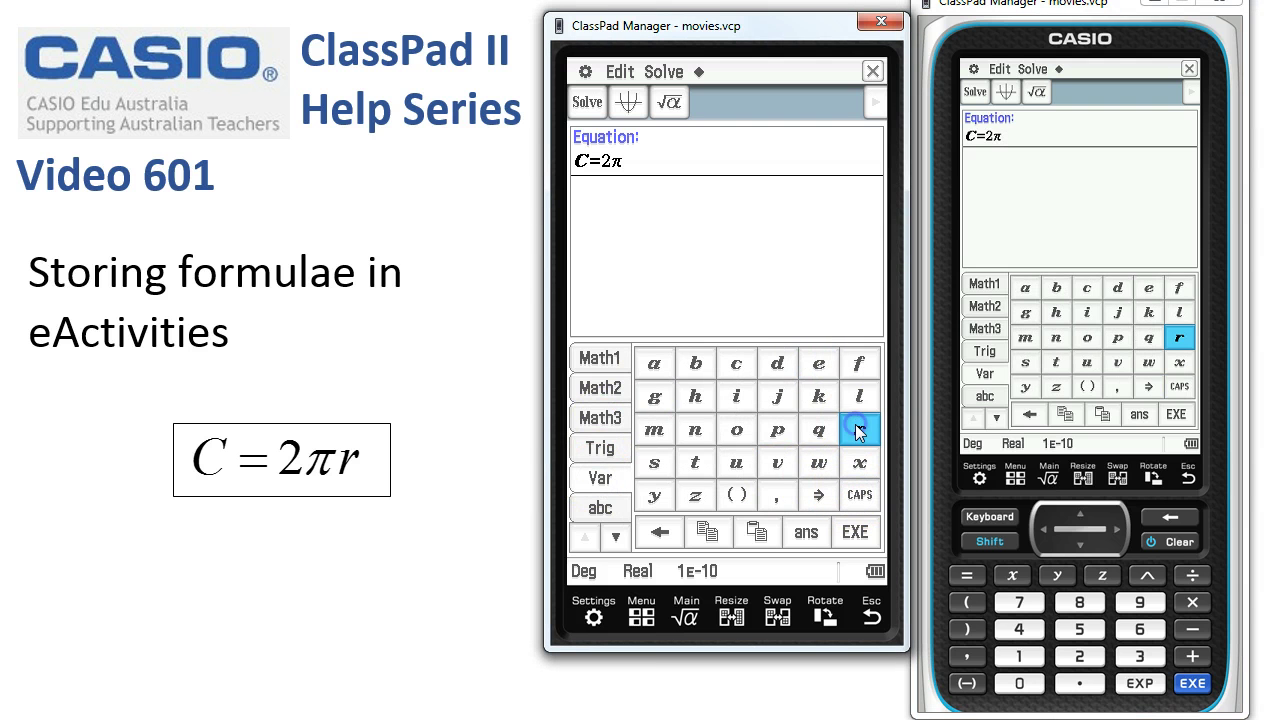
pyautogui.click(857, 531)
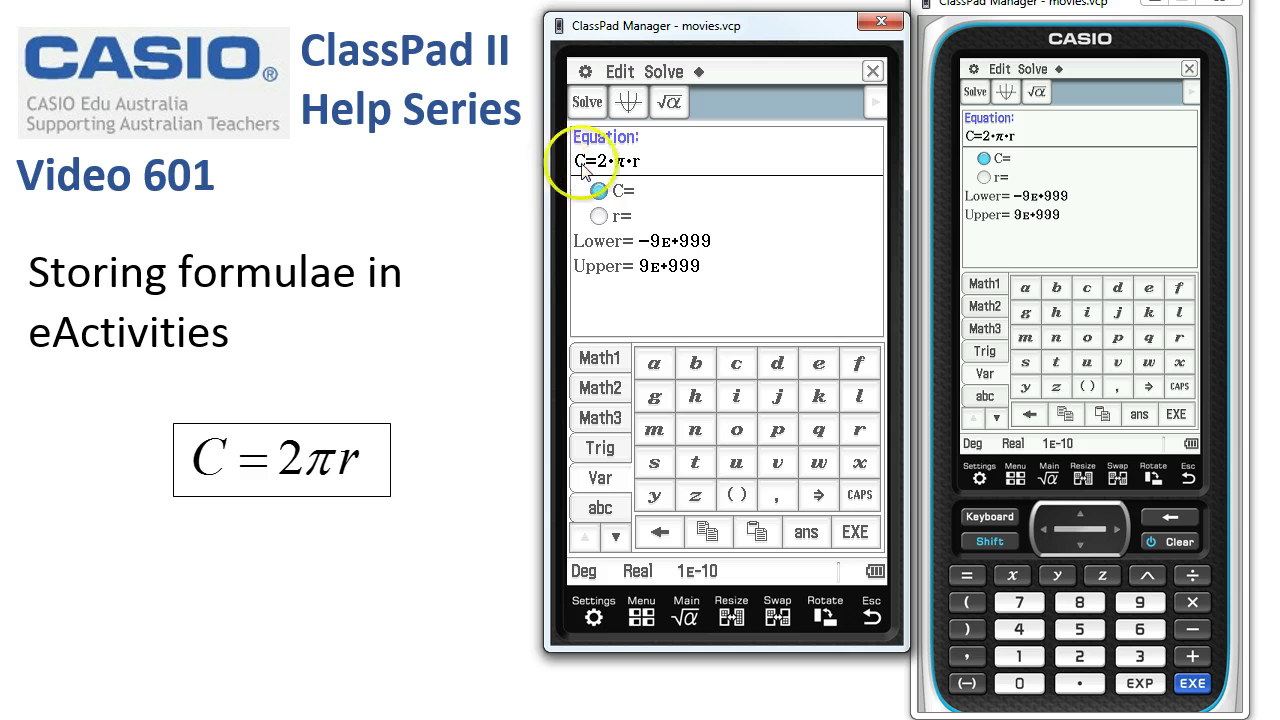
# Close the solver and title the NumSolve strip 'Circle' using the soft keyboard
pyautogui.click(873, 72)
pyautogui.click(645, 176)
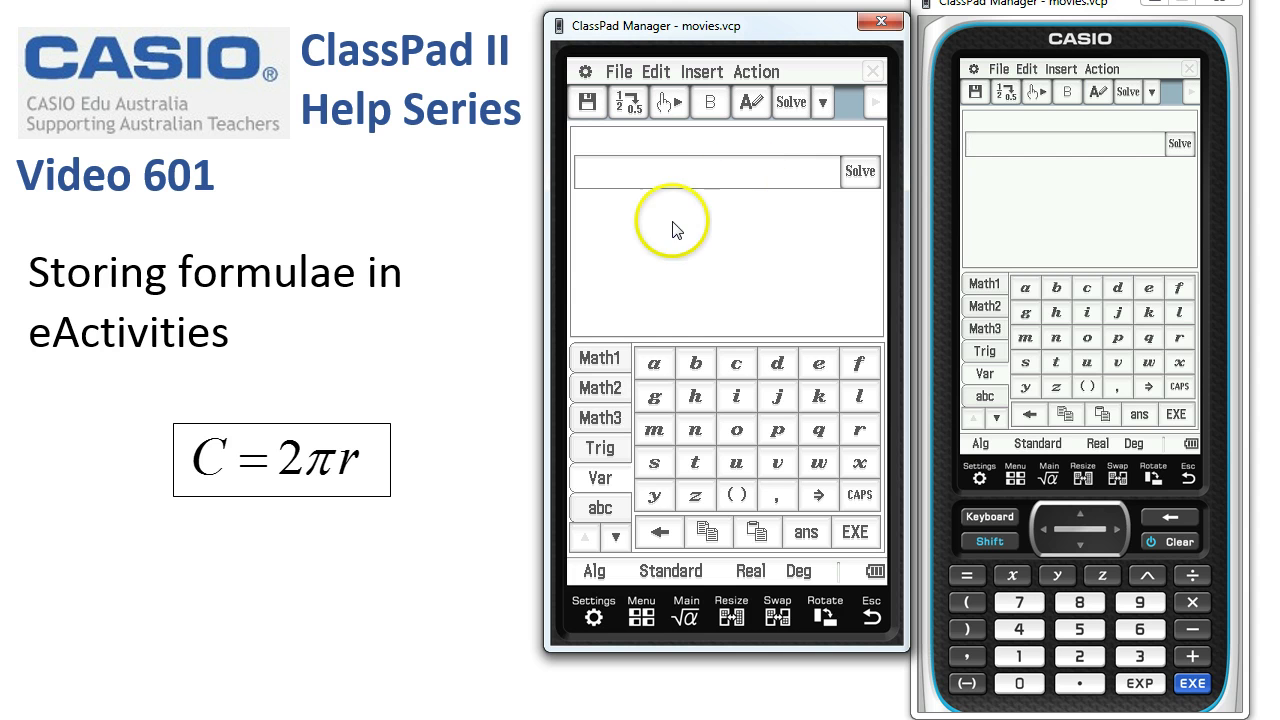
pyautogui.click(600, 510)
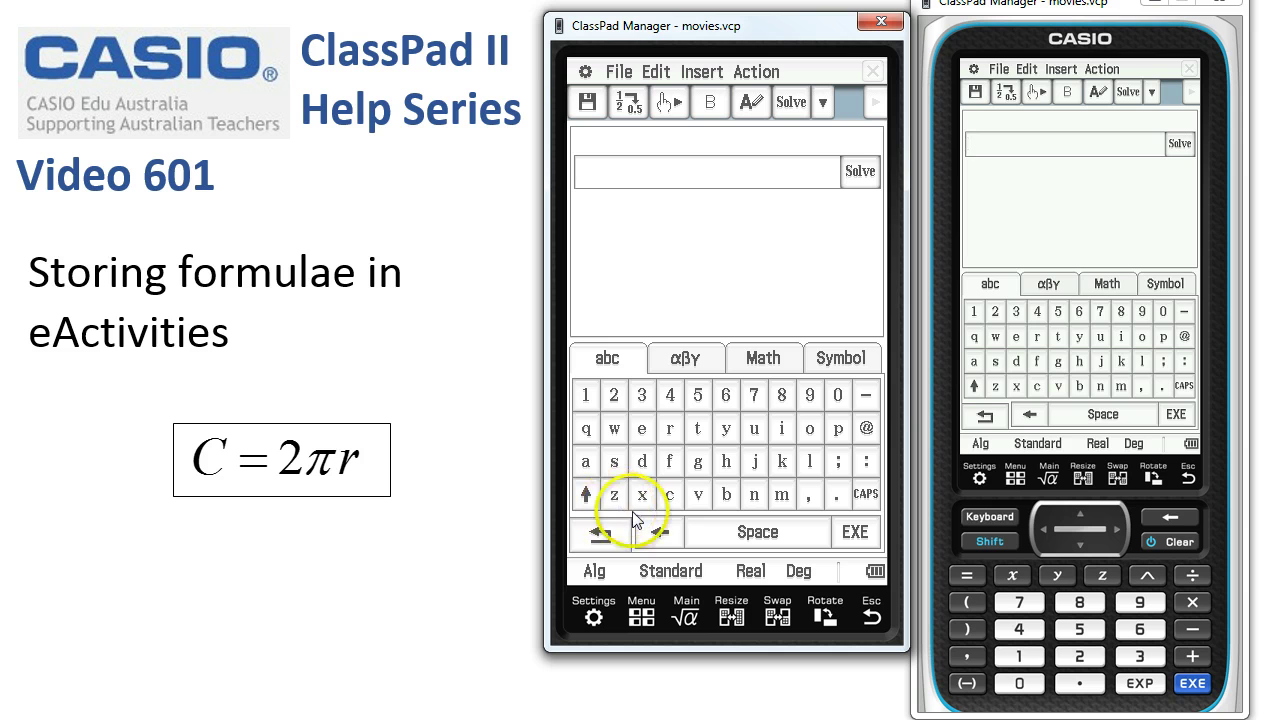
pyautogui.click(585, 494)
pyautogui.click(669, 494)
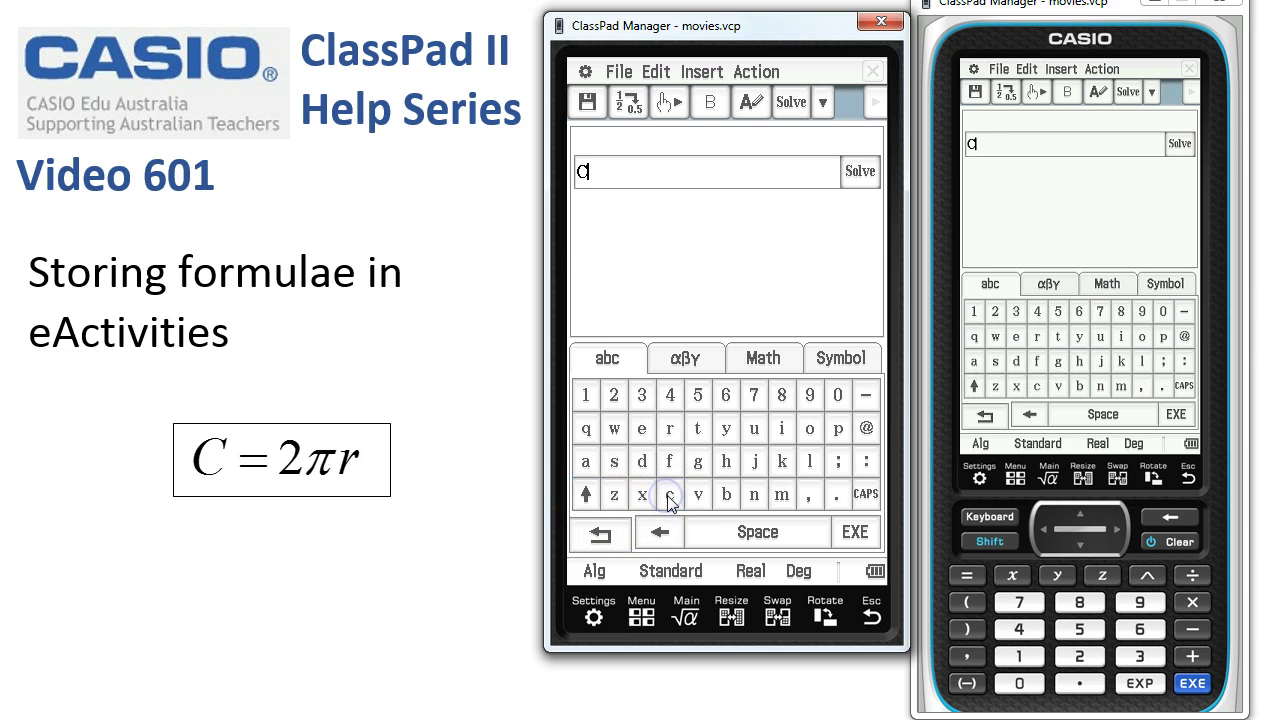
pyautogui.click(756, 430)
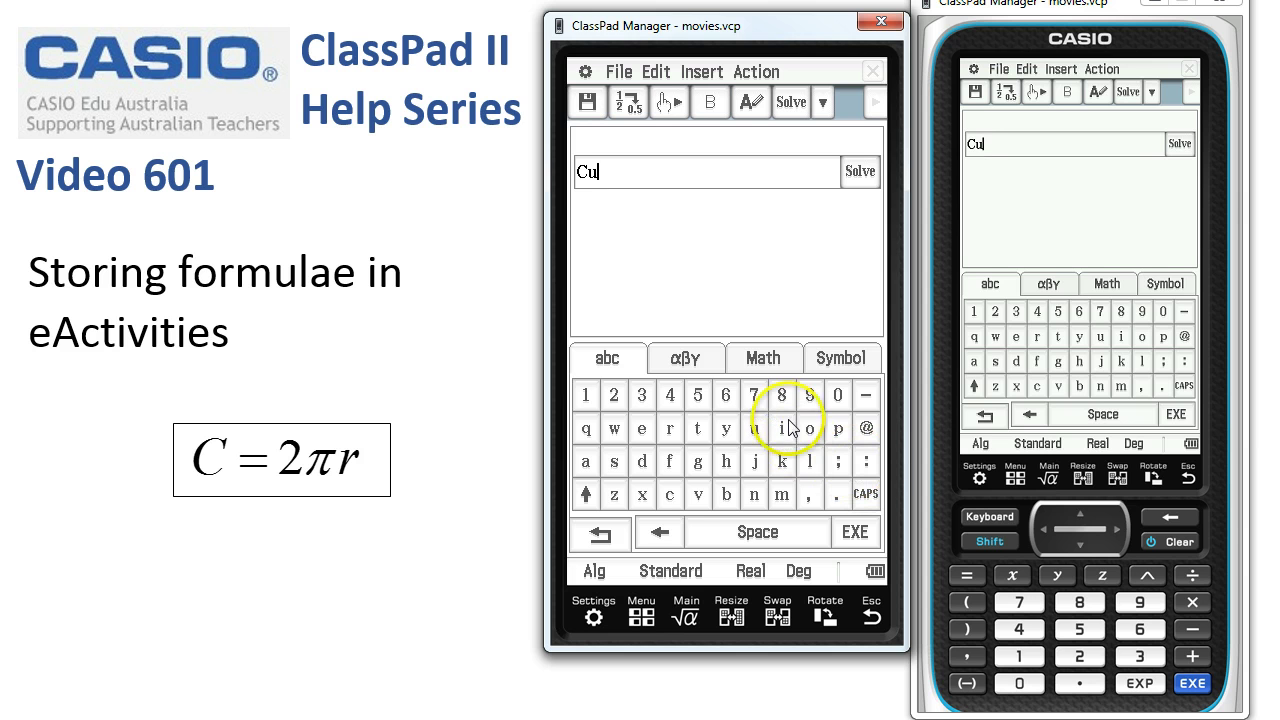
pyautogui.click(660, 532)
pyautogui.click(784, 432)
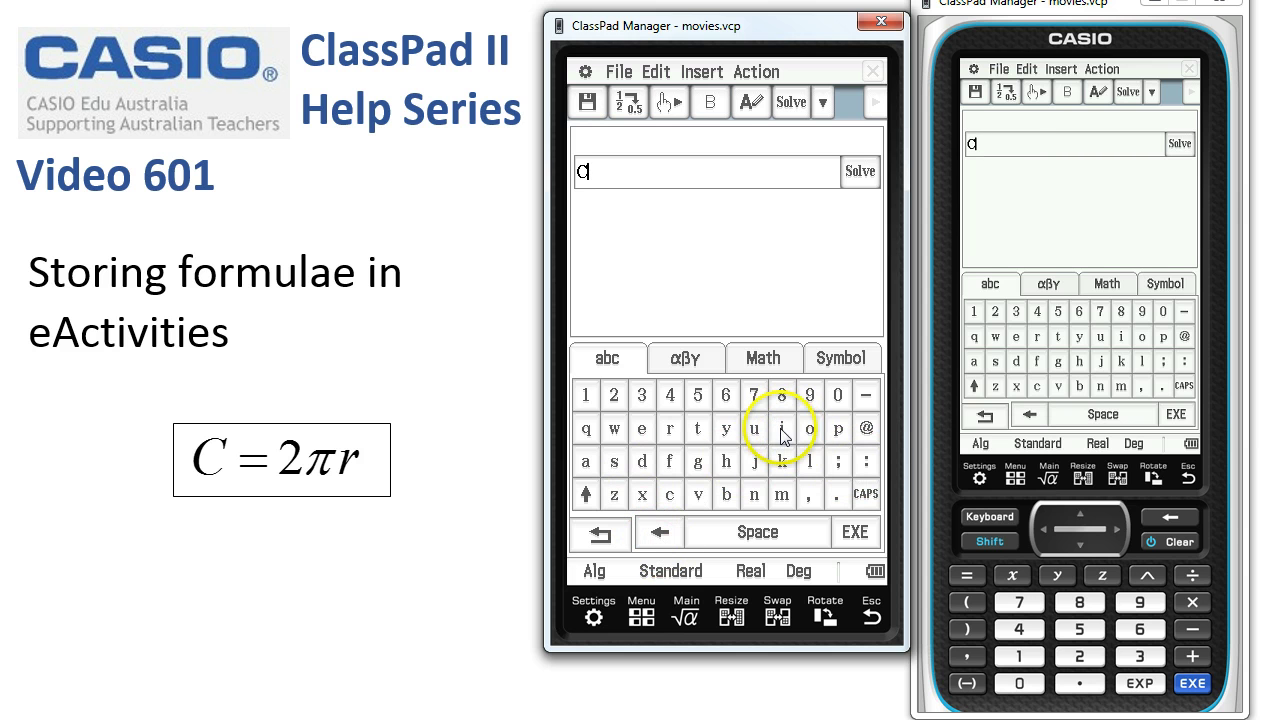
pyautogui.click(670, 428)
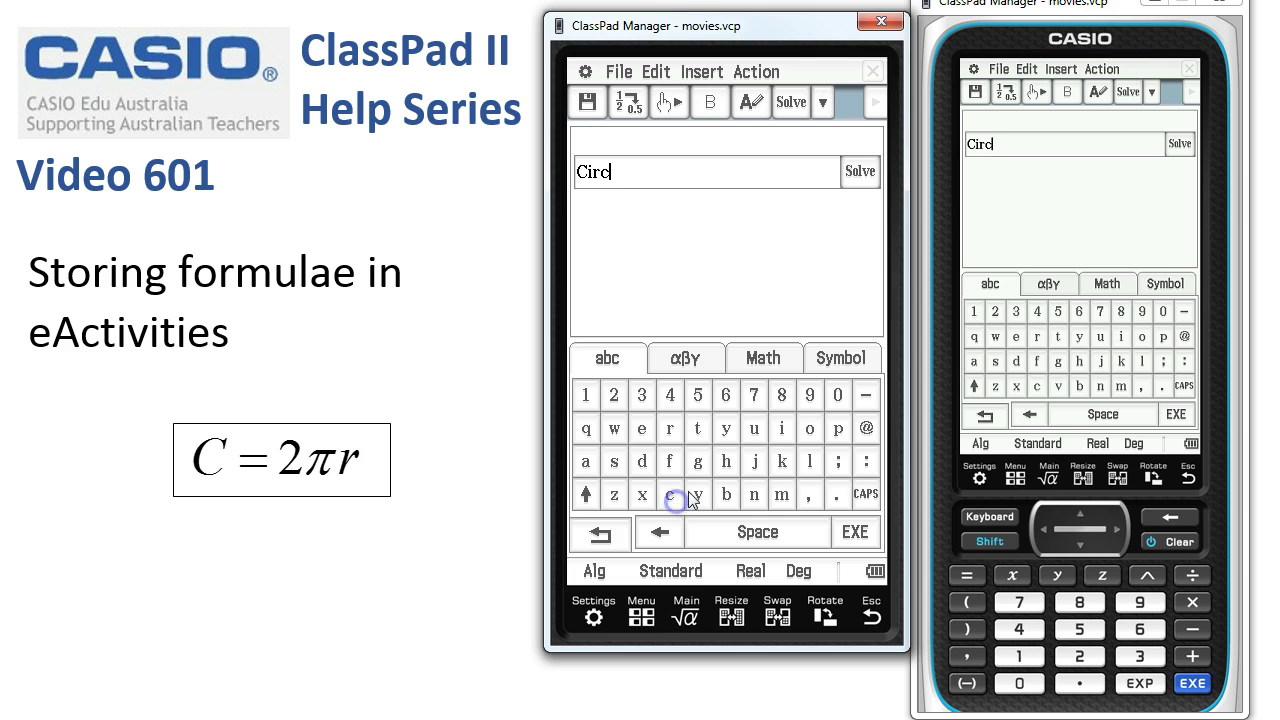
pyautogui.click(810, 461)
pyautogui.click(642, 428)
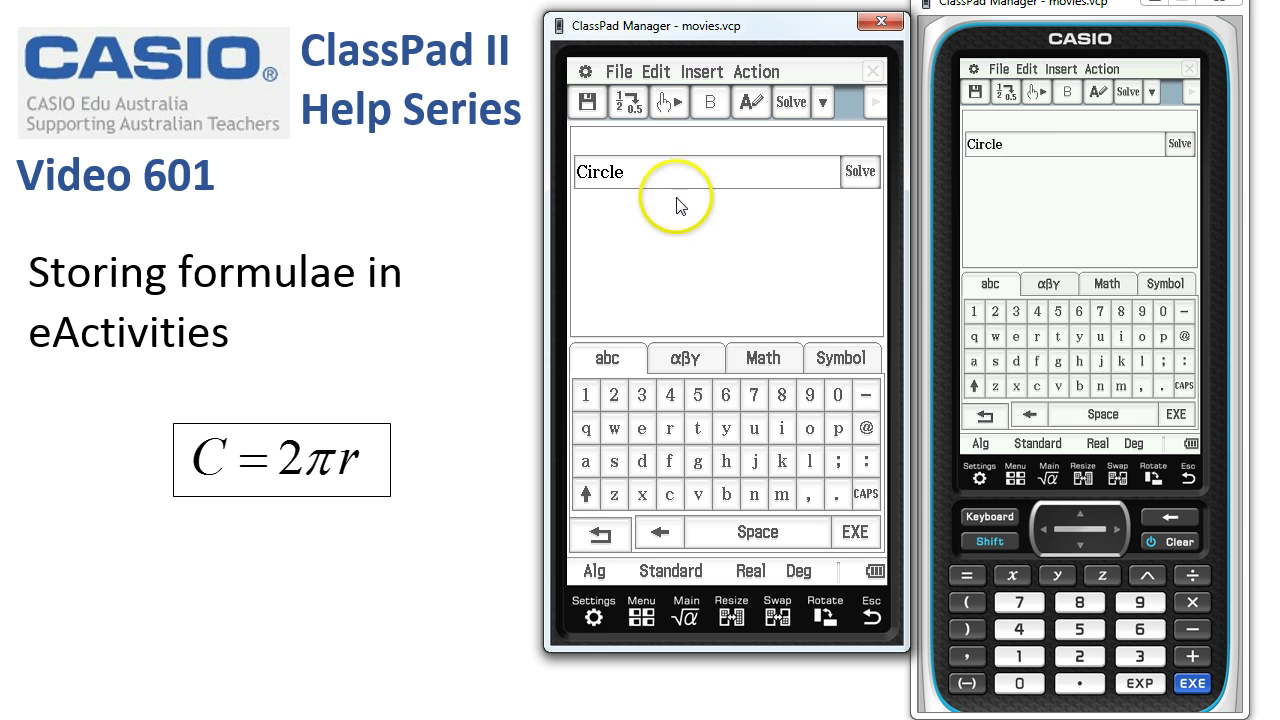
# Save the eActivity as 'Demo' in the main folder
pyautogui.click(616, 71)
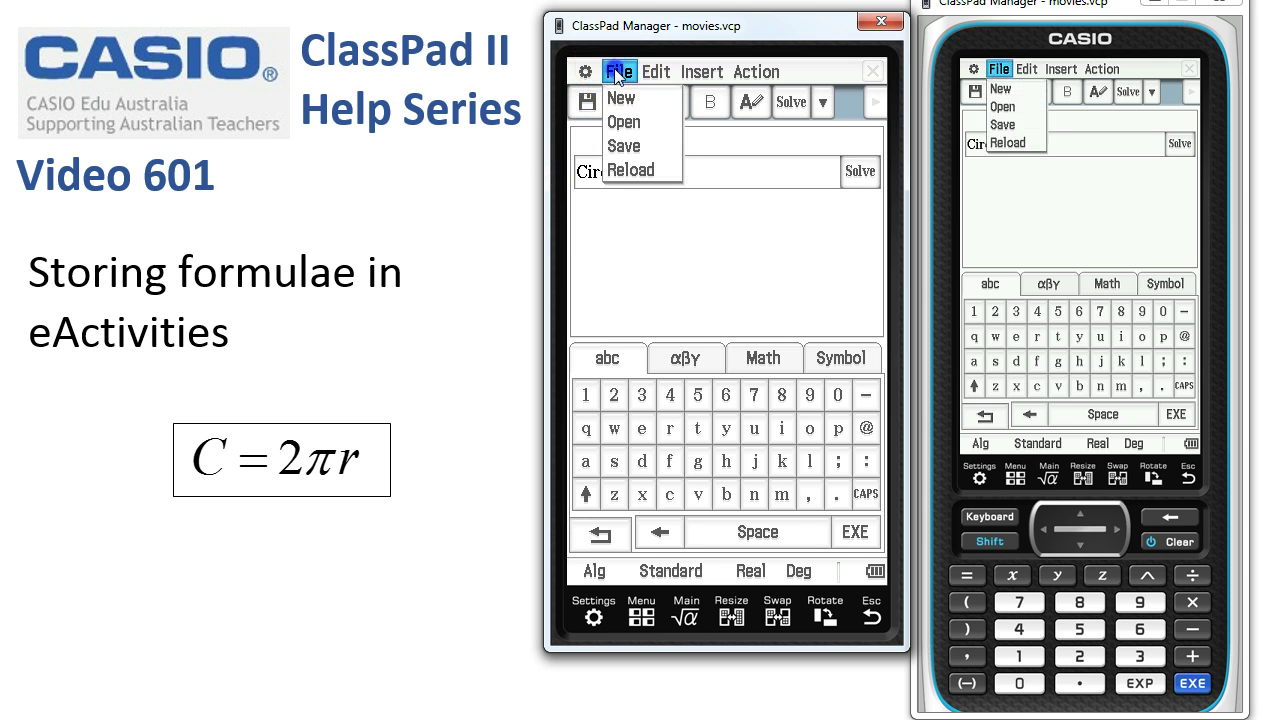
pyautogui.click(625, 147)
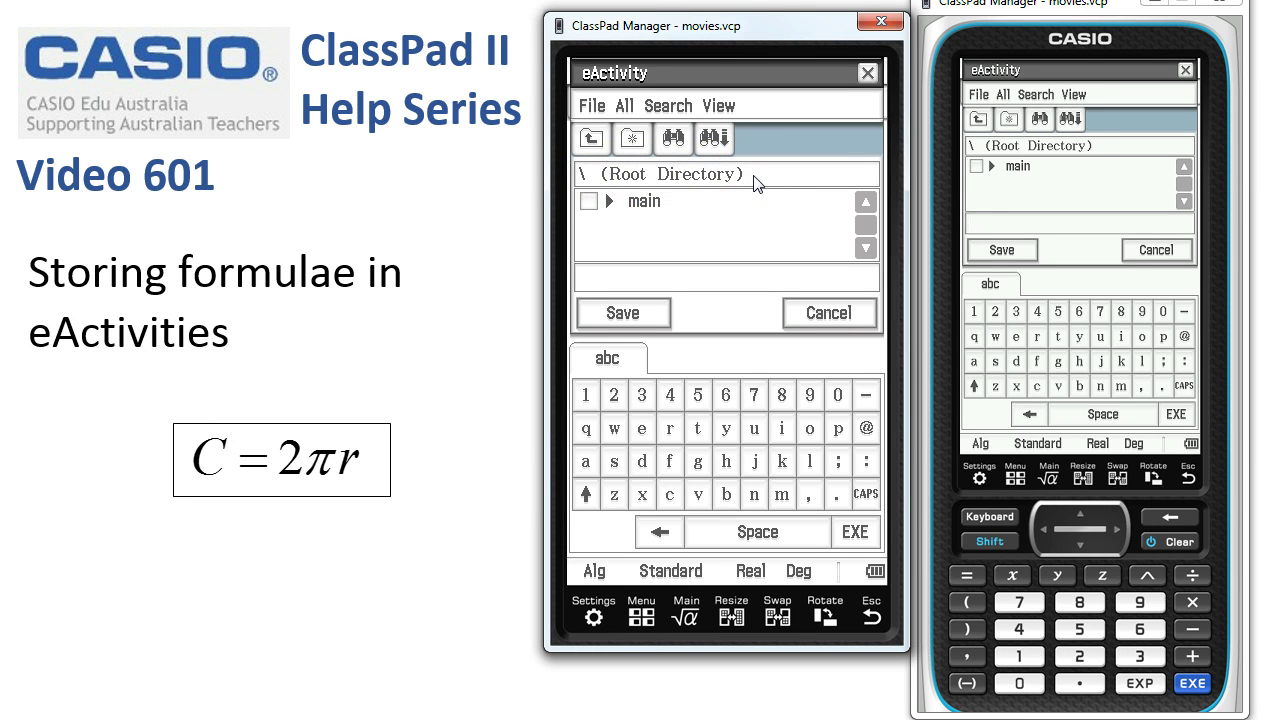
pyautogui.click(642, 204)
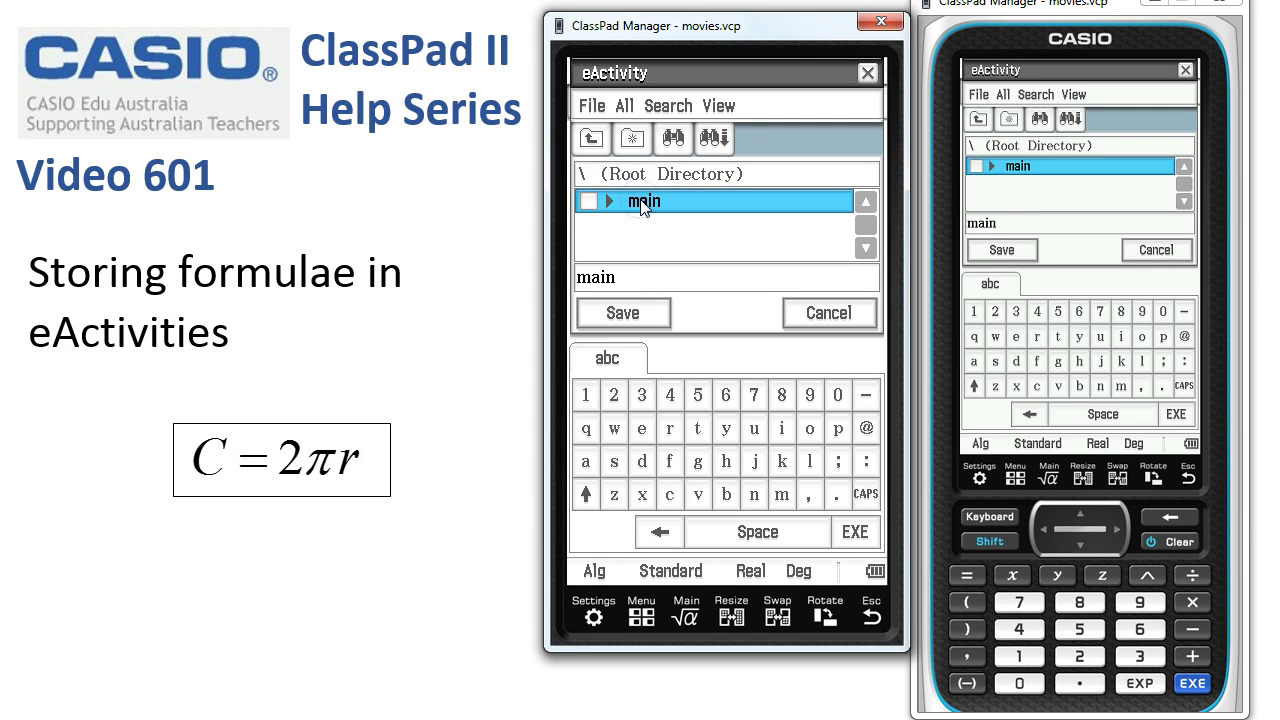
pyautogui.click(642, 204)
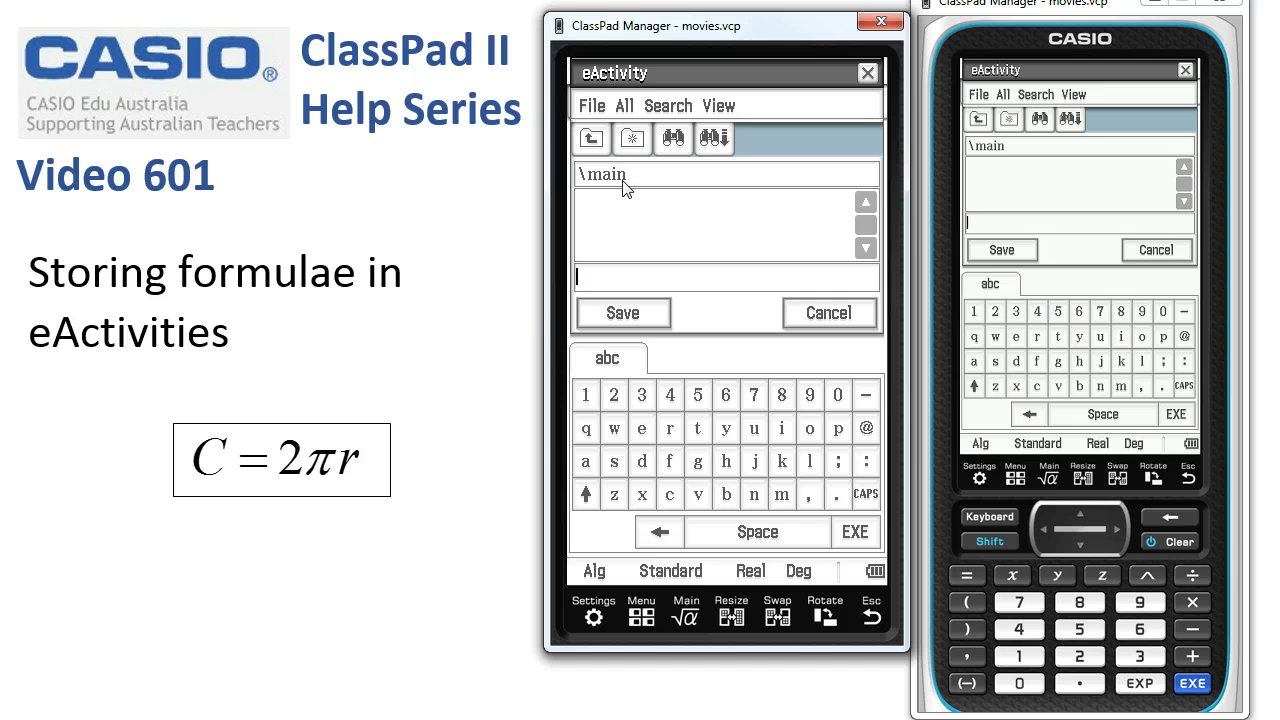
pyautogui.click(586, 494)
pyautogui.click(643, 461)
pyautogui.click(781, 494)
pyautogui.click(810, 428)
pyautogui.click(758, 540)
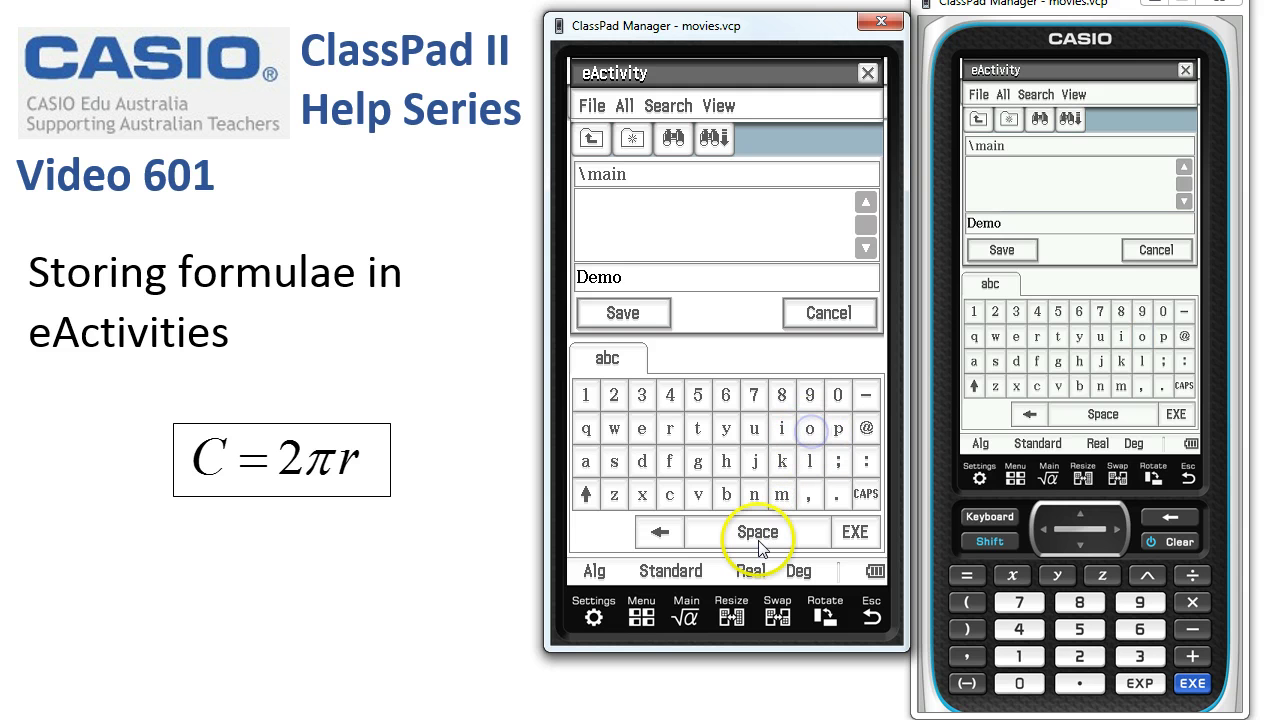
pyautogui.click(586, 395)
pyautogui.click(622, 313)
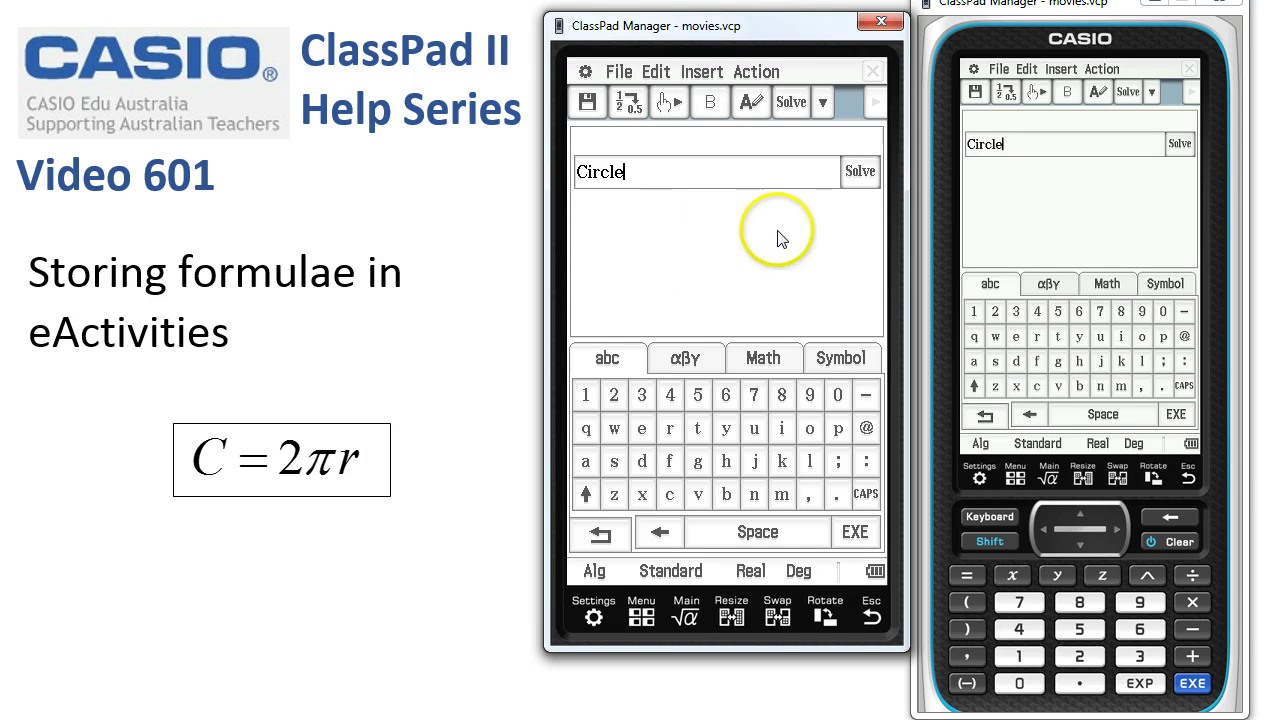
# In the Circle solver, set C to 50 and solve for r, giving r=7.95774715459477
pyautogui.click(858, 174)
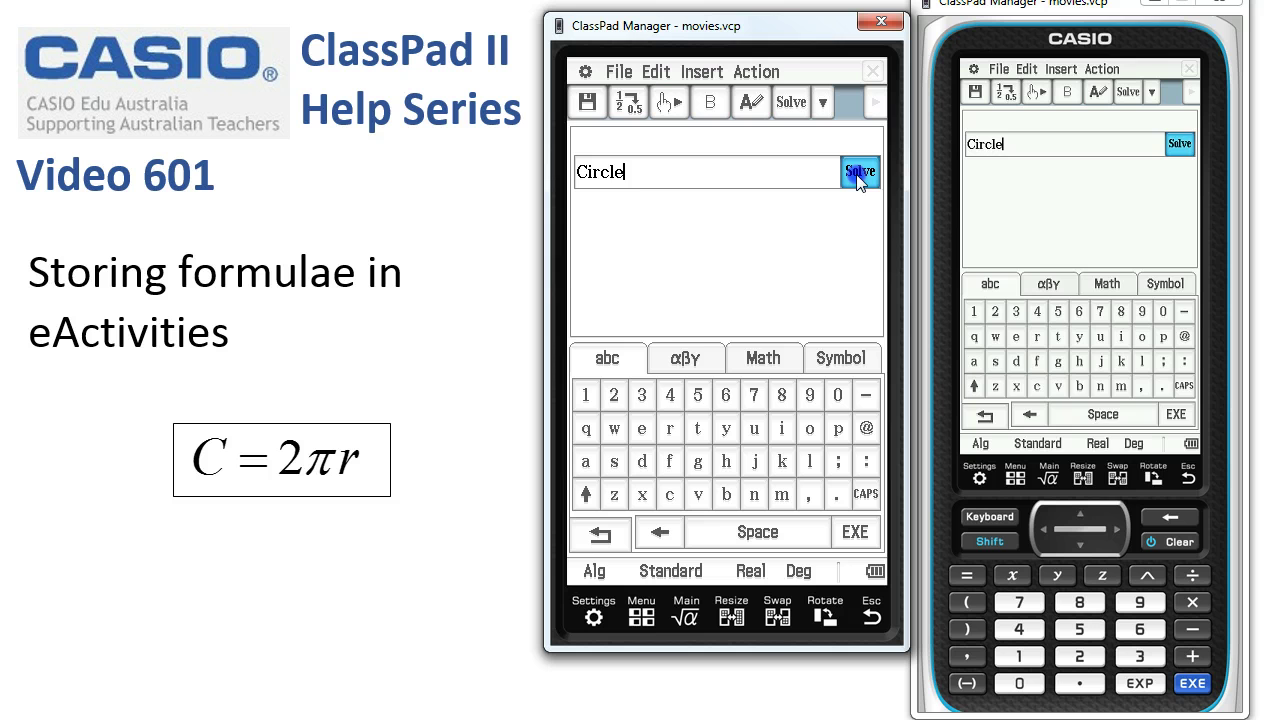
pyautogui.click(858, 174)
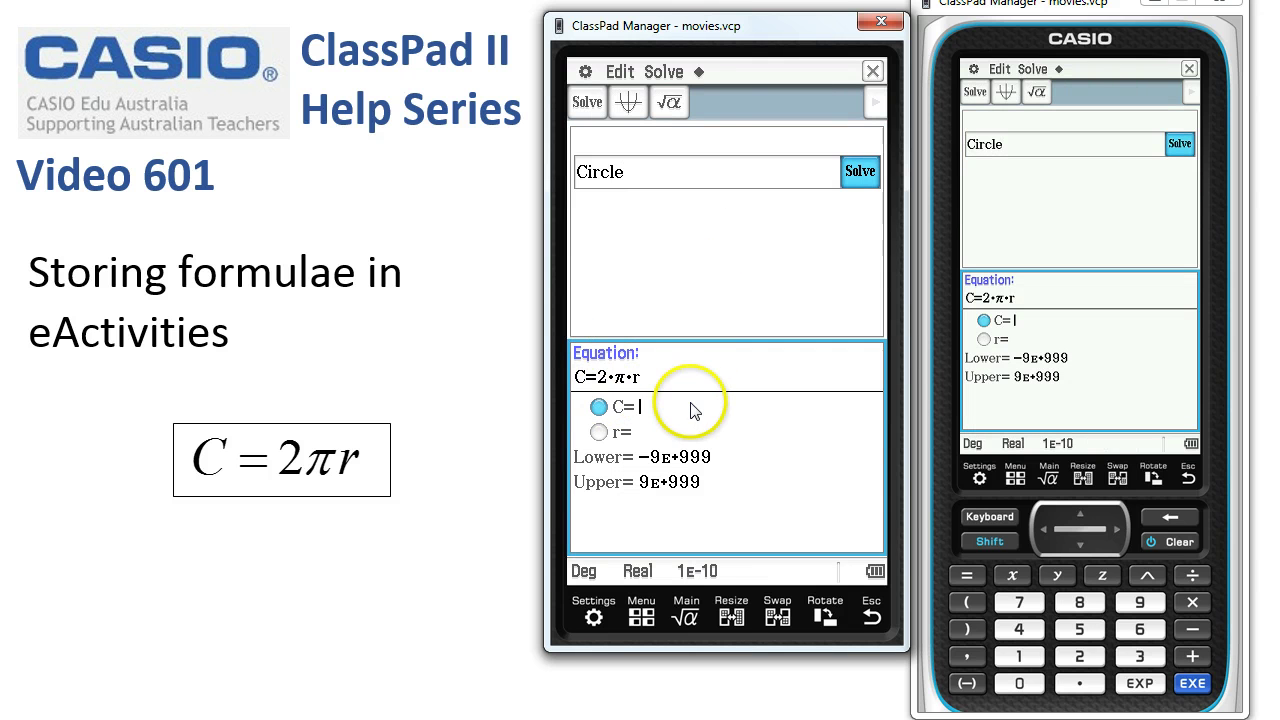
pyautogui.click(632, 405)
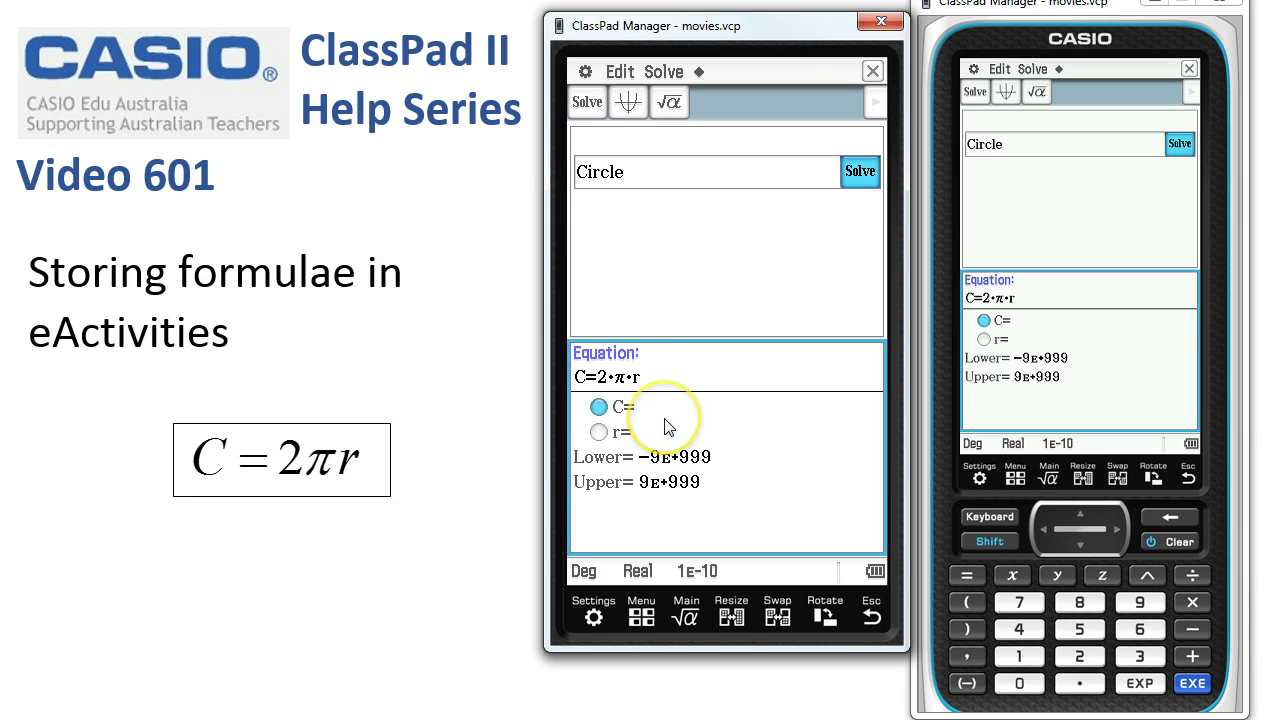
pyautogui.click(1080, 629)
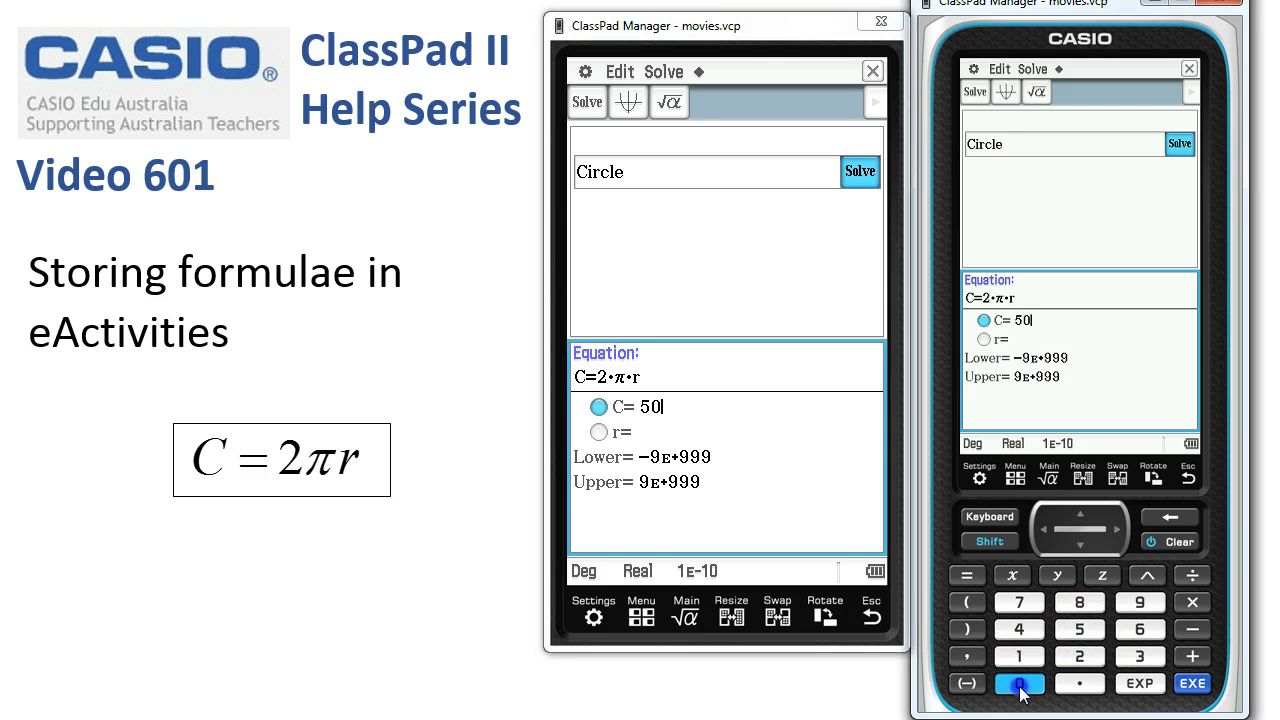
pyautogui.click(598, 432)
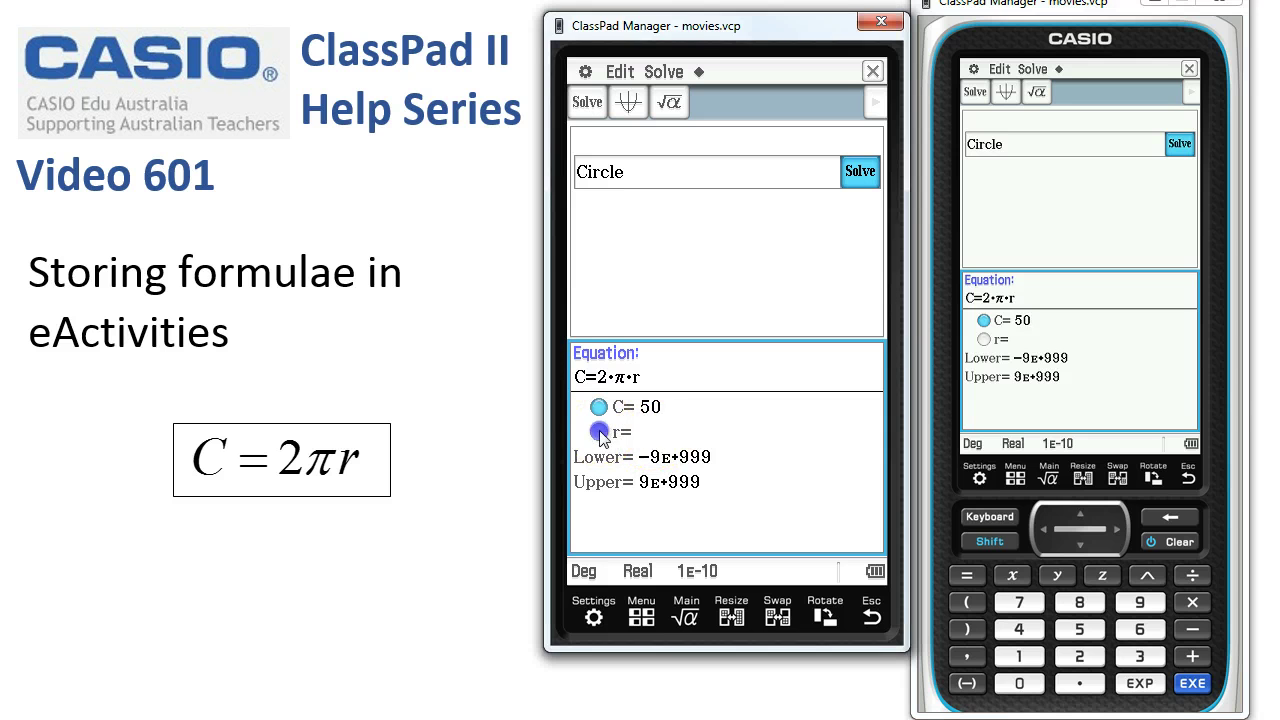
pyautogui.click(604, 442)
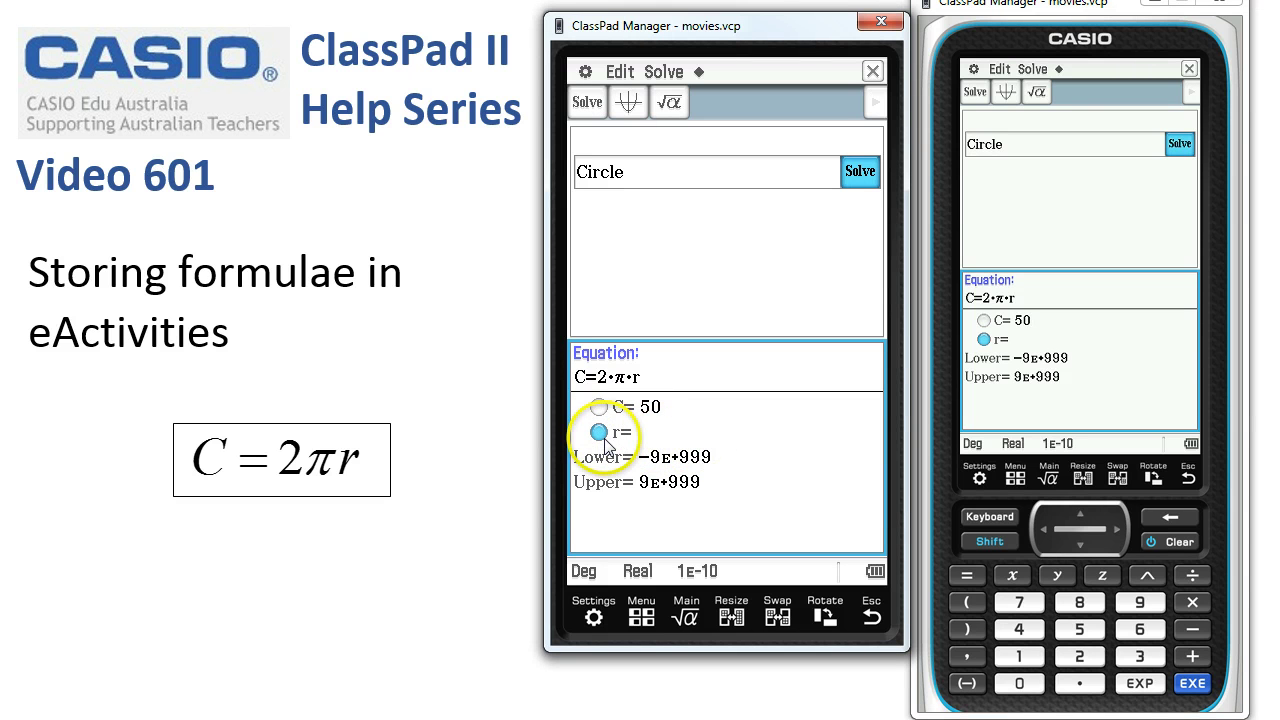
pyautogui.click(588, 103)
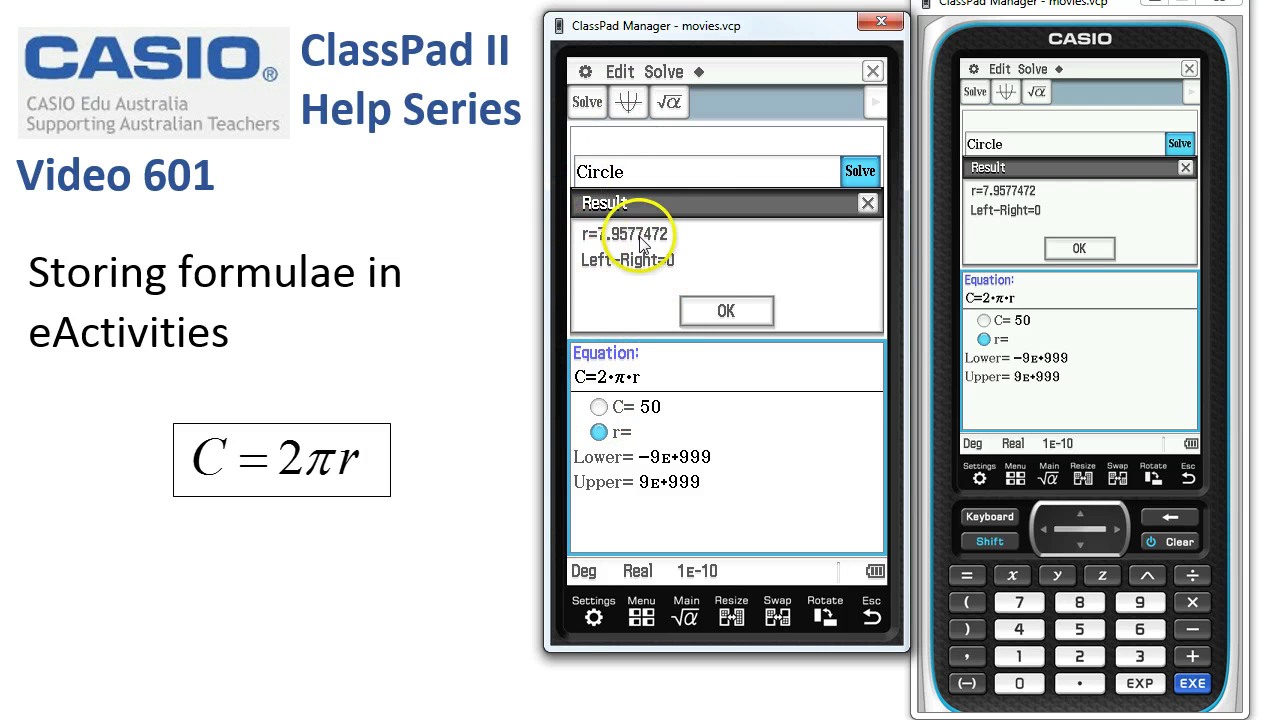
pyautogui.click(725, 313)
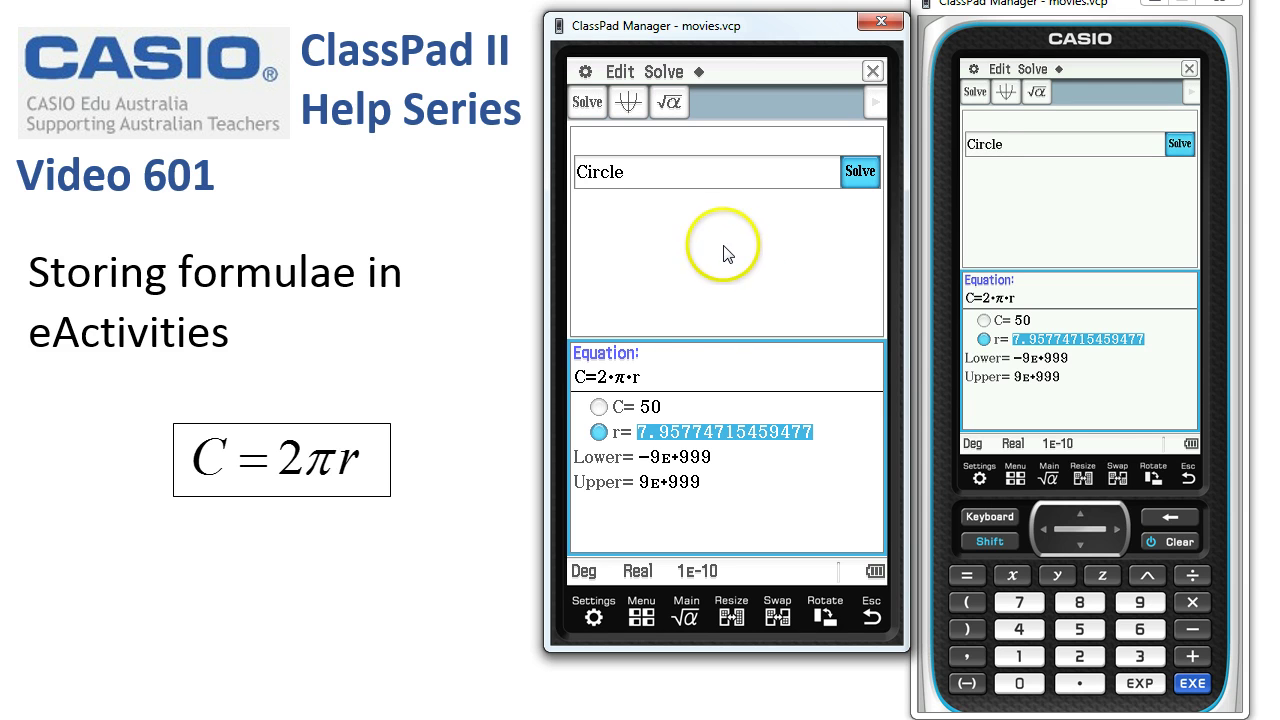
# Insert a second, empty NumSolve strip below the Circle strip
pyautogui.click(688, 174)
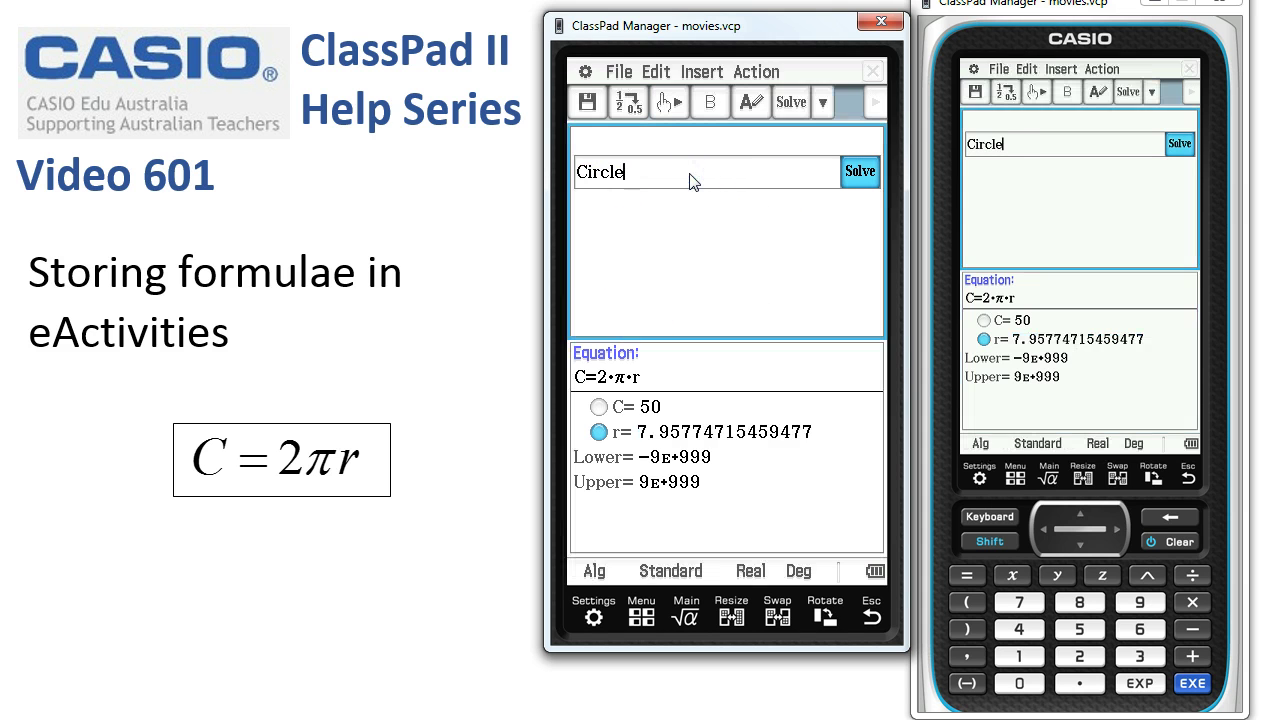
pyautogui.click(701, 71)
pyautogui.moveTo(700, 195)
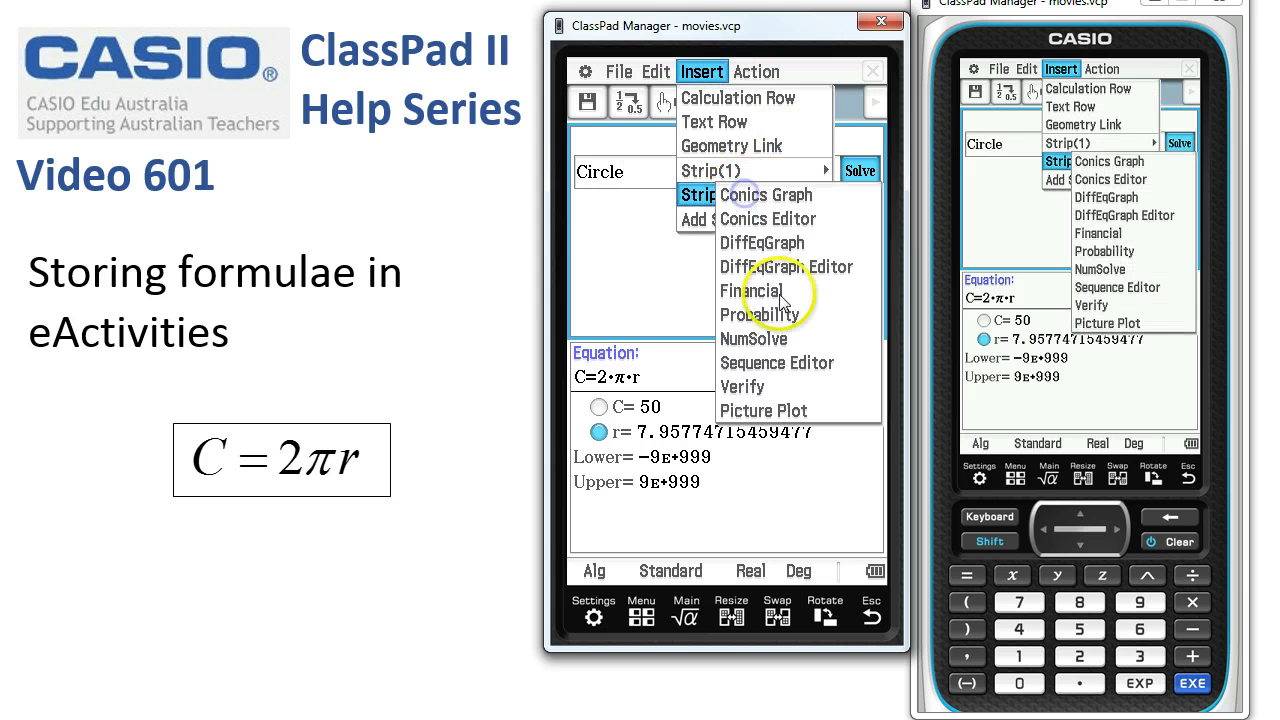
pyautogui.click(753, 339)
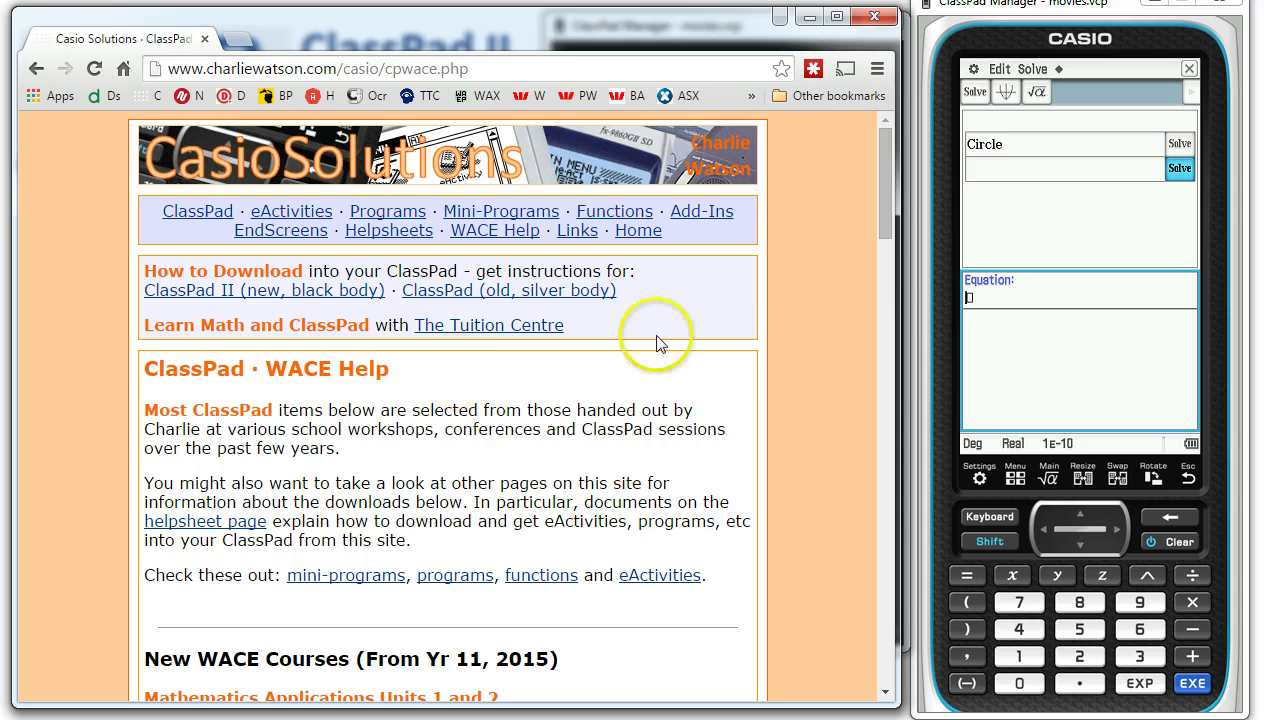
# Download AppsUnits1&2-(eActivity).xcp from the help page and drag it onto the ClassPad emulator
pyautogui.moveTo(884, 170); pyautogui.dragTo(890, 260)
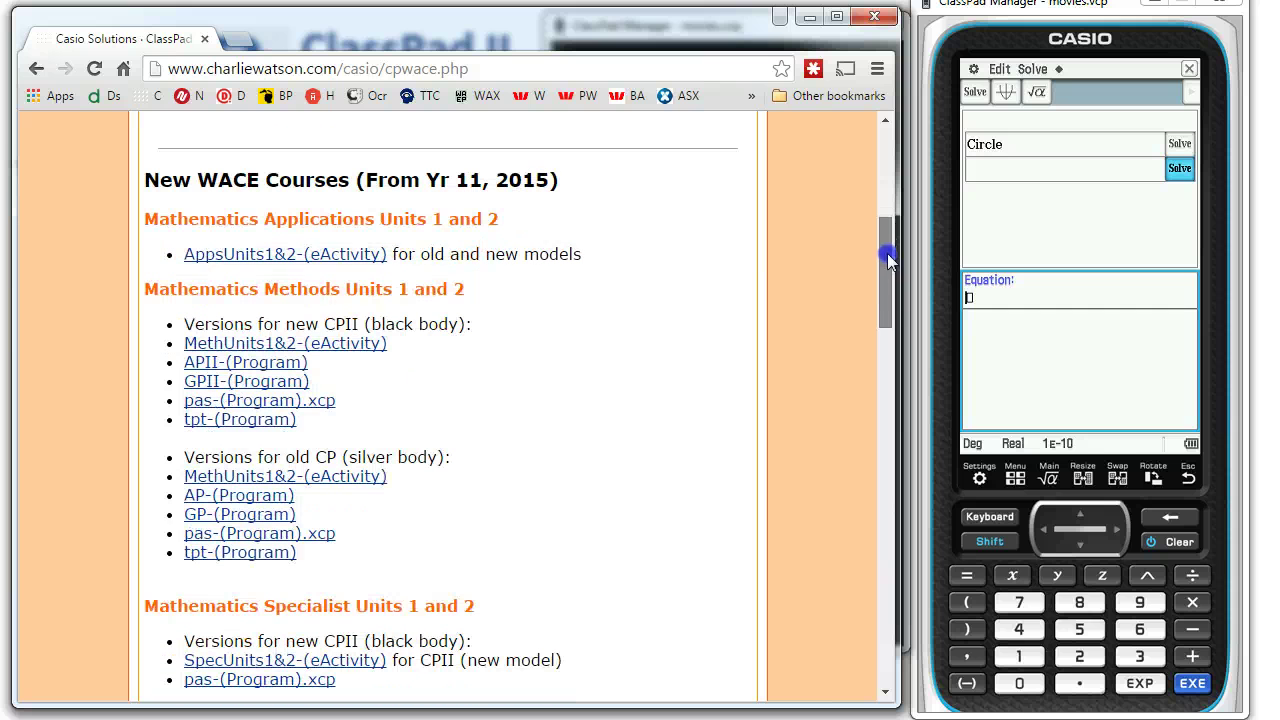
pyautogui.click(221, 262)
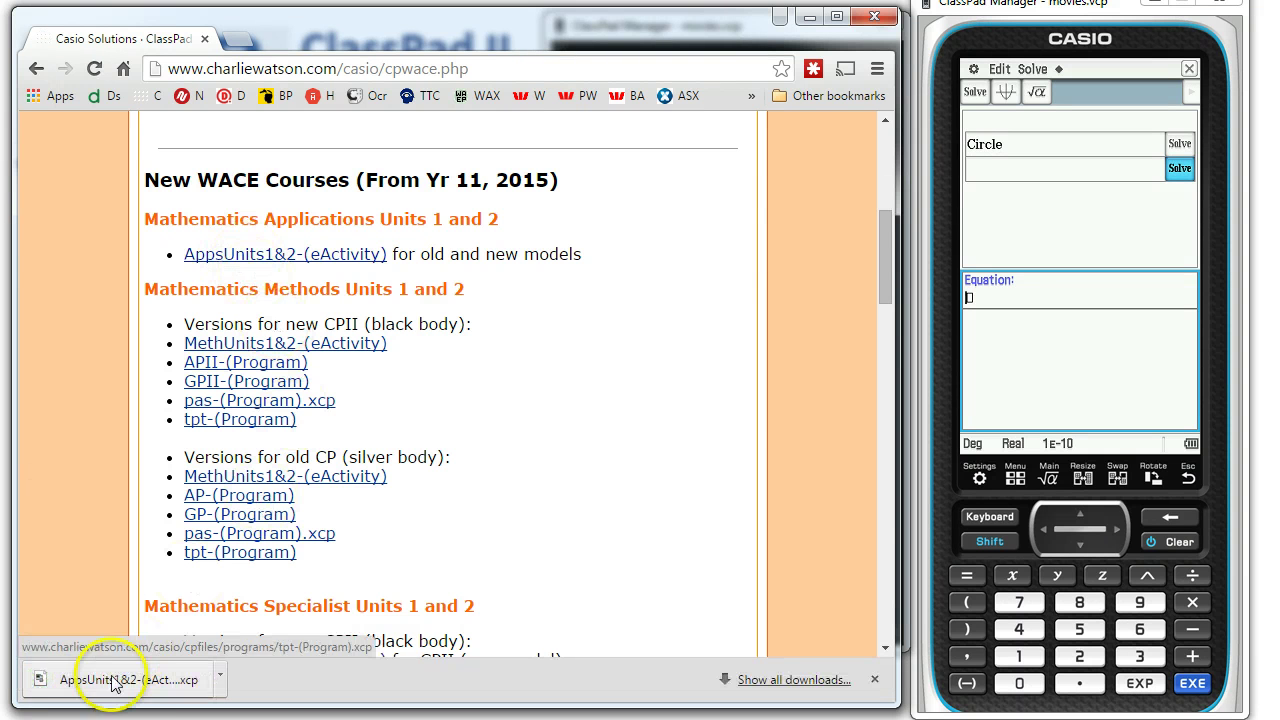
pyautogui.click(110, 688)
pyautogui.moveTo(110, 688); pyautogui.dragTo(1002, 293)
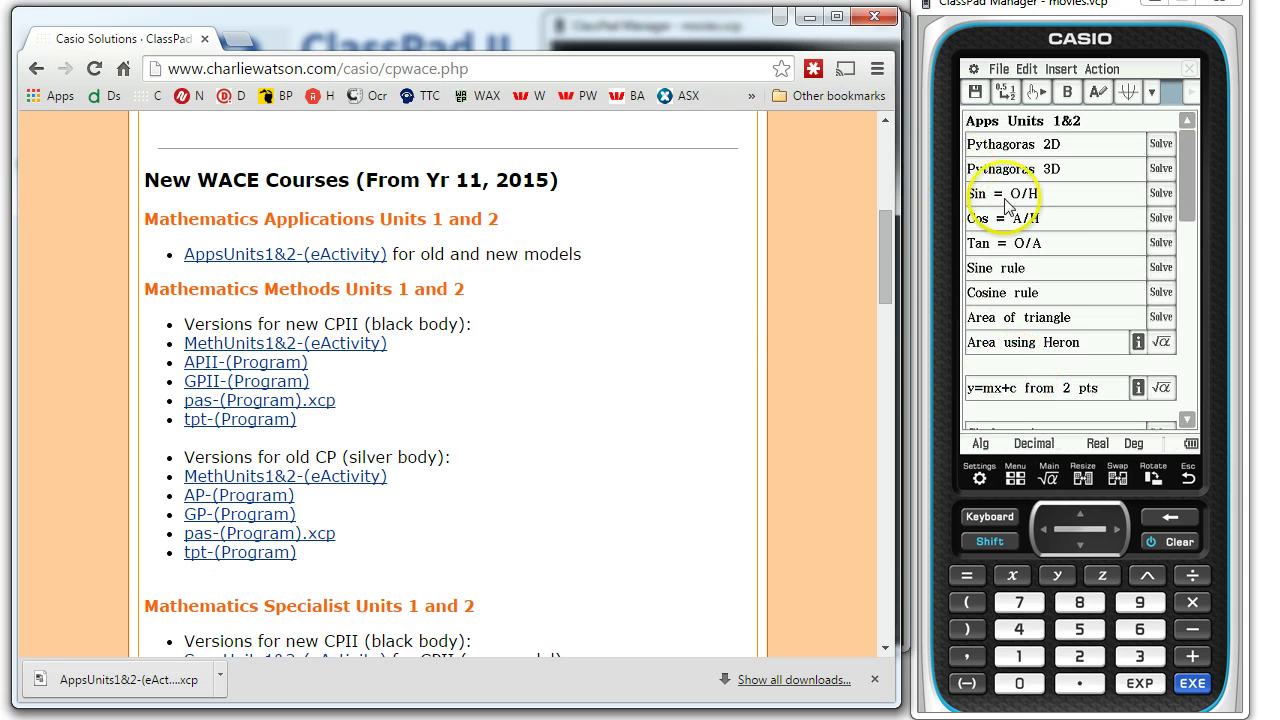
# Minimize Chrome, scroll the formula list, and open then close the Compound interest solver
pyautogui.click(810, 17)
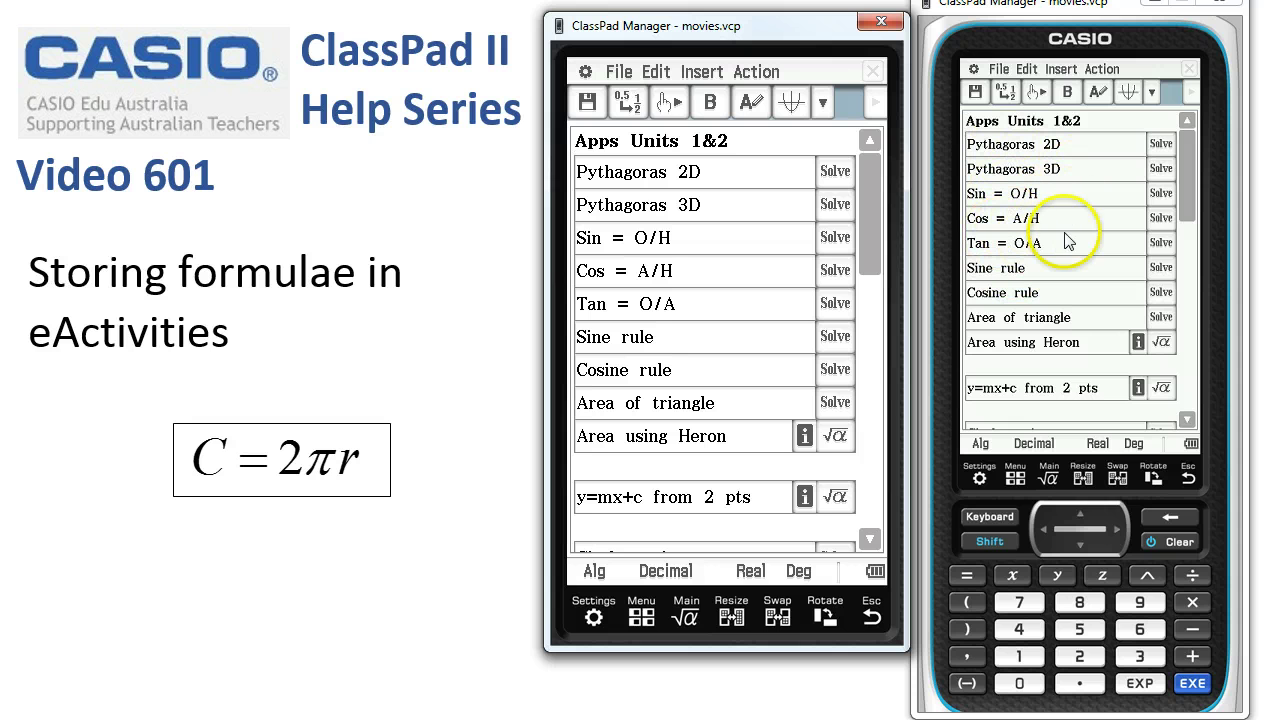
pyautogui.moveTo(1183, 198); pyautogui.dragTo(1197, 255)
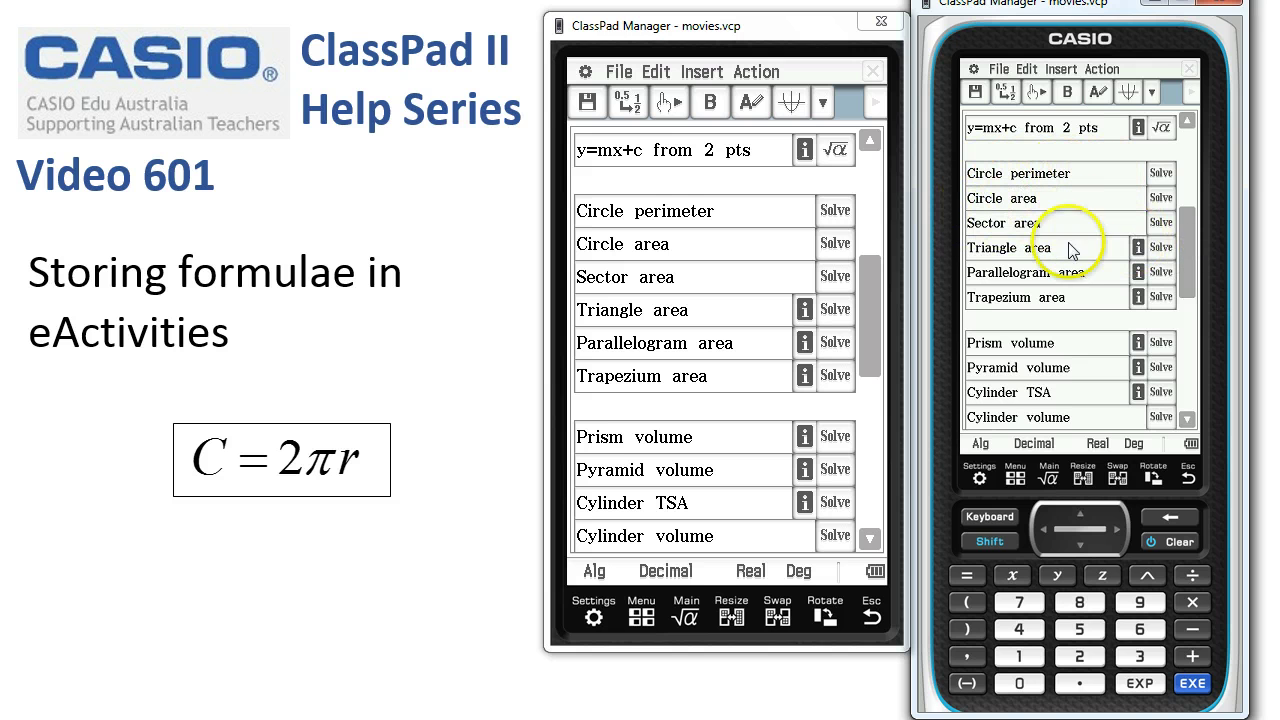
pyautogui.moveTo(1185, 250); pyautogui.dragTo(1195, 338)
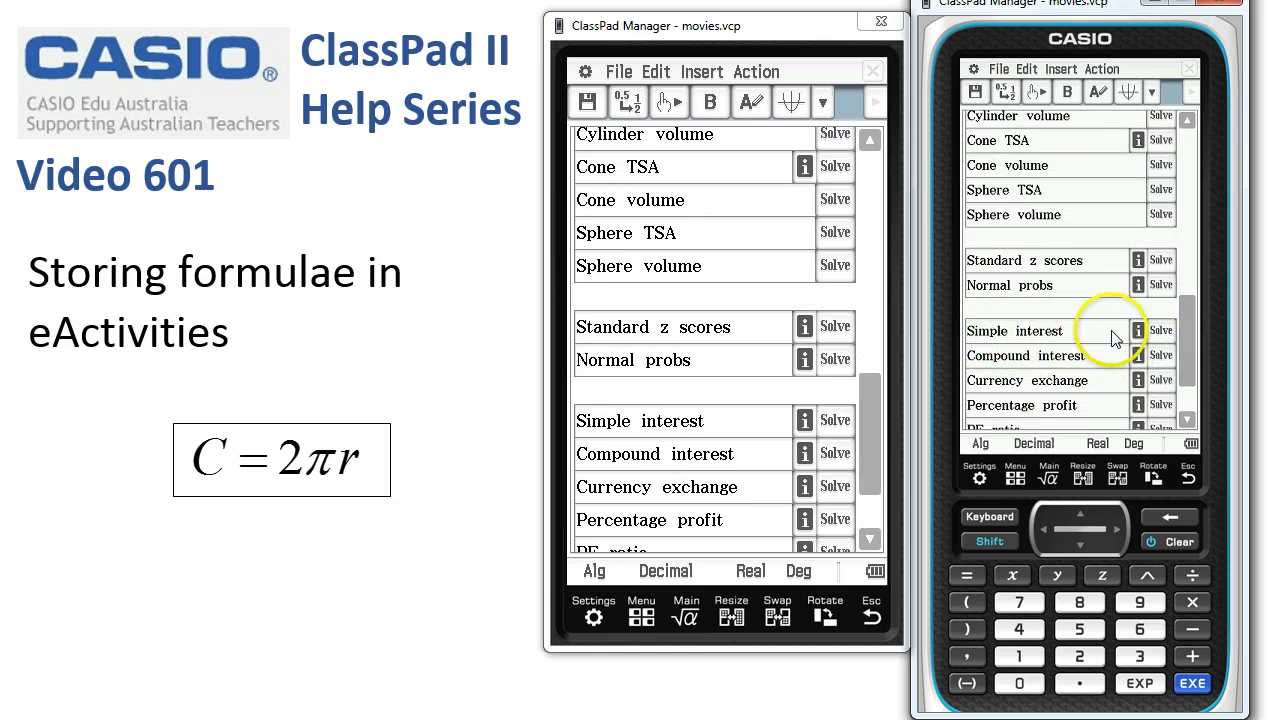
pyautogui.click(1161, 356)
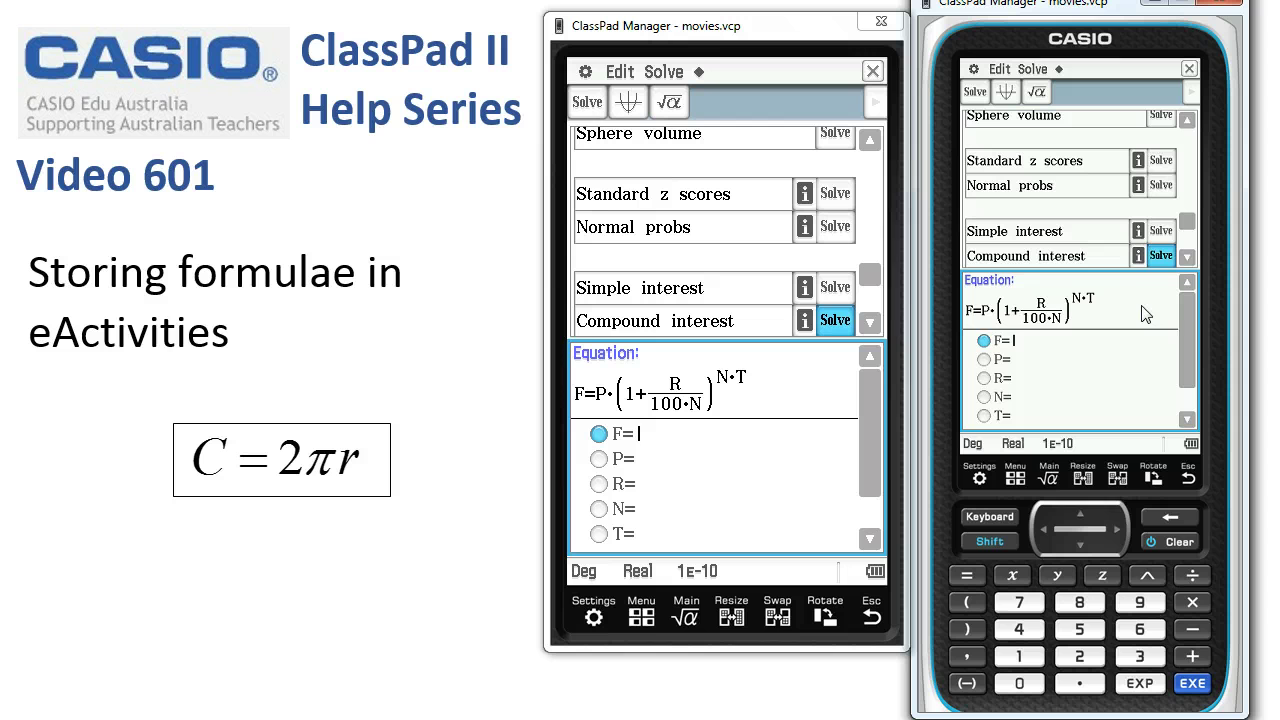
pyautogui.click(1161, 256)
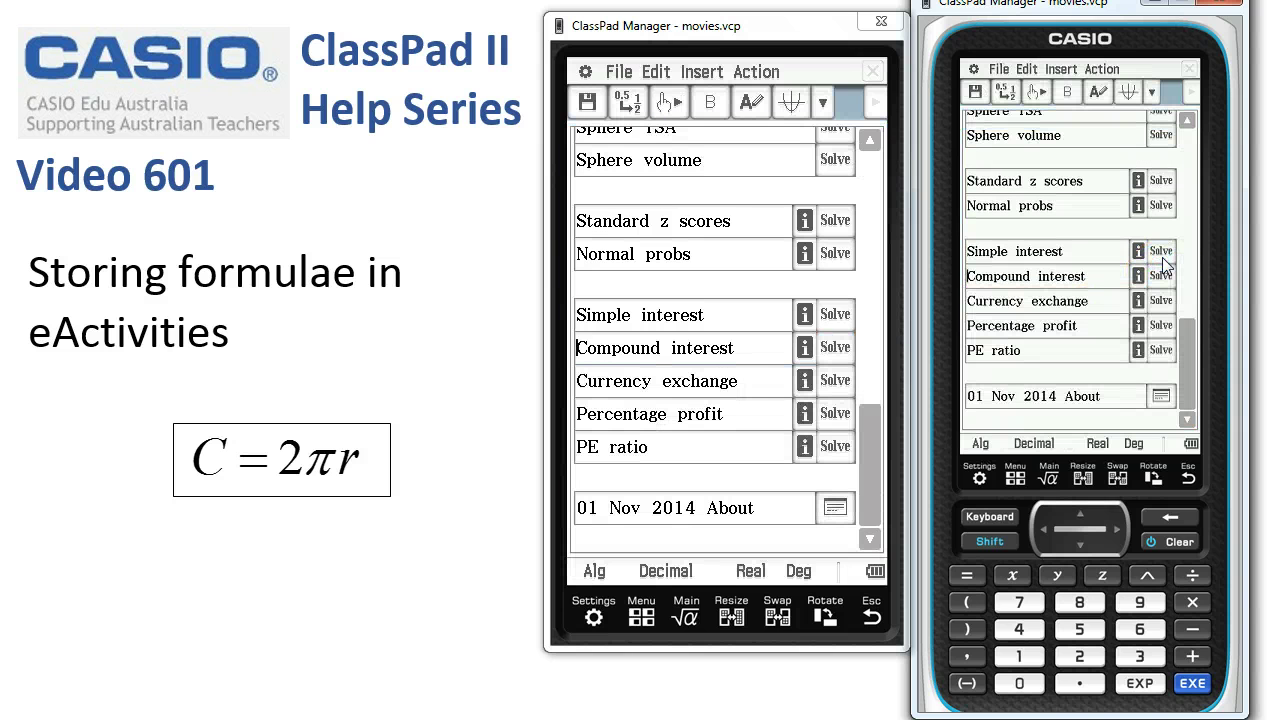